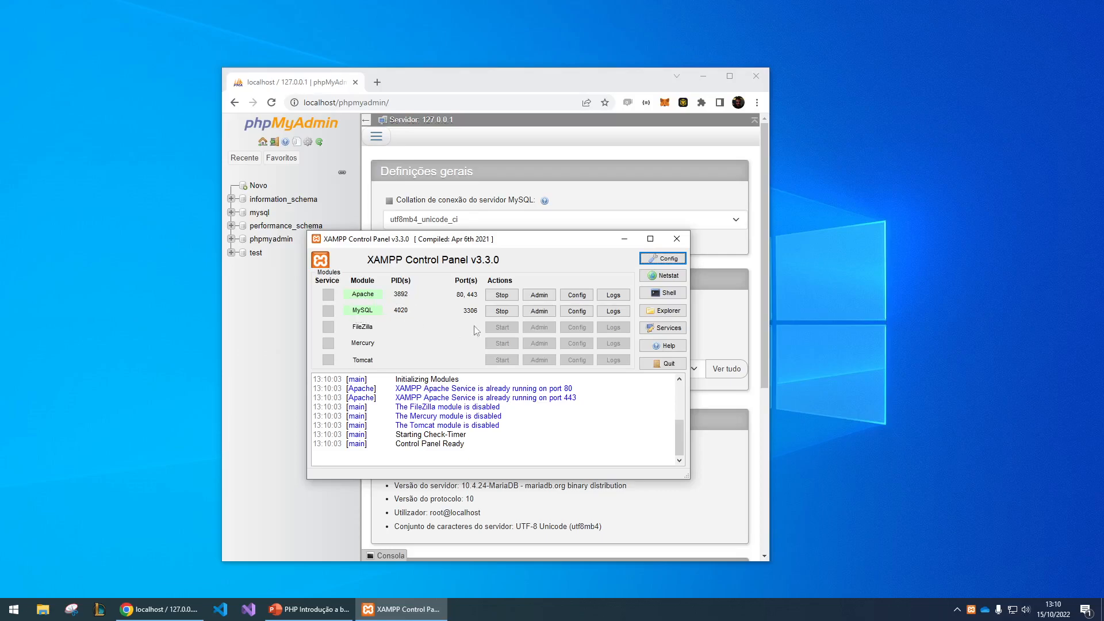
- Launch phpMyAdmin for the MySQL module from the XAMPP Control Panel and maximize the browser window
{"action": "left_click", "coordinate": [539, 311]}
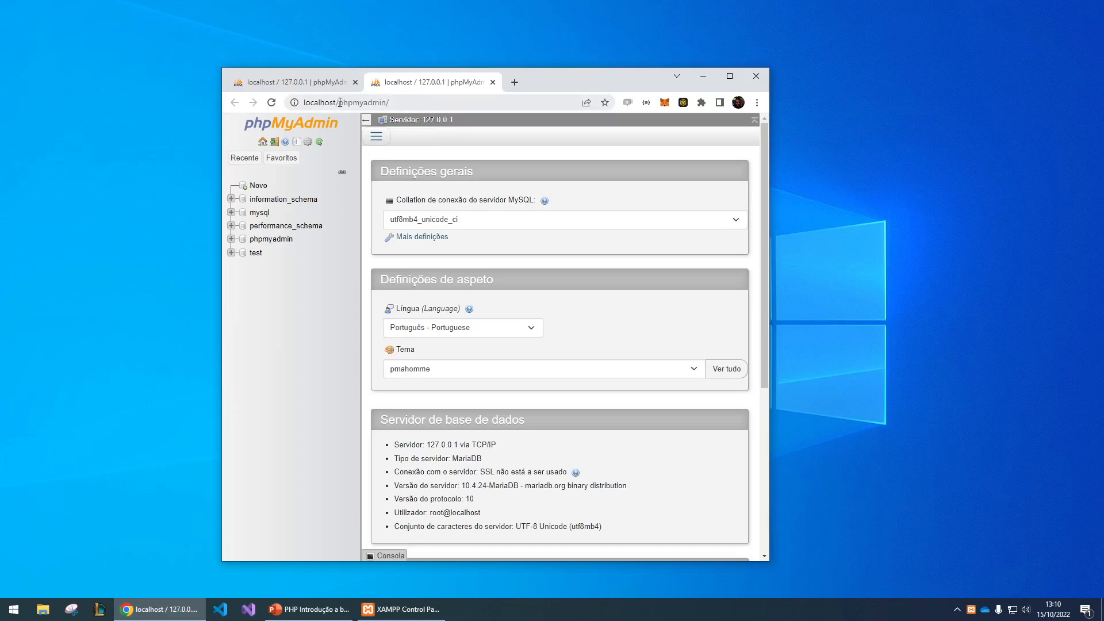
{"action": "left_click_drag", "start_coordinate": [338, 104], "coordinate": [384, 103]}
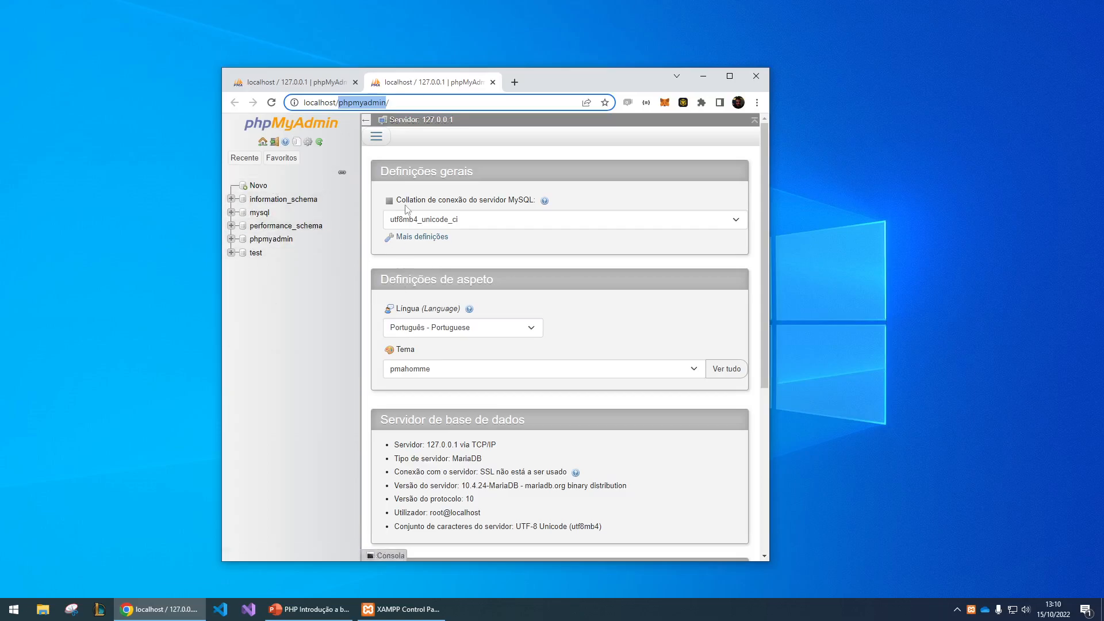
{"action": "left_click", "coordinate": [730, 77]}
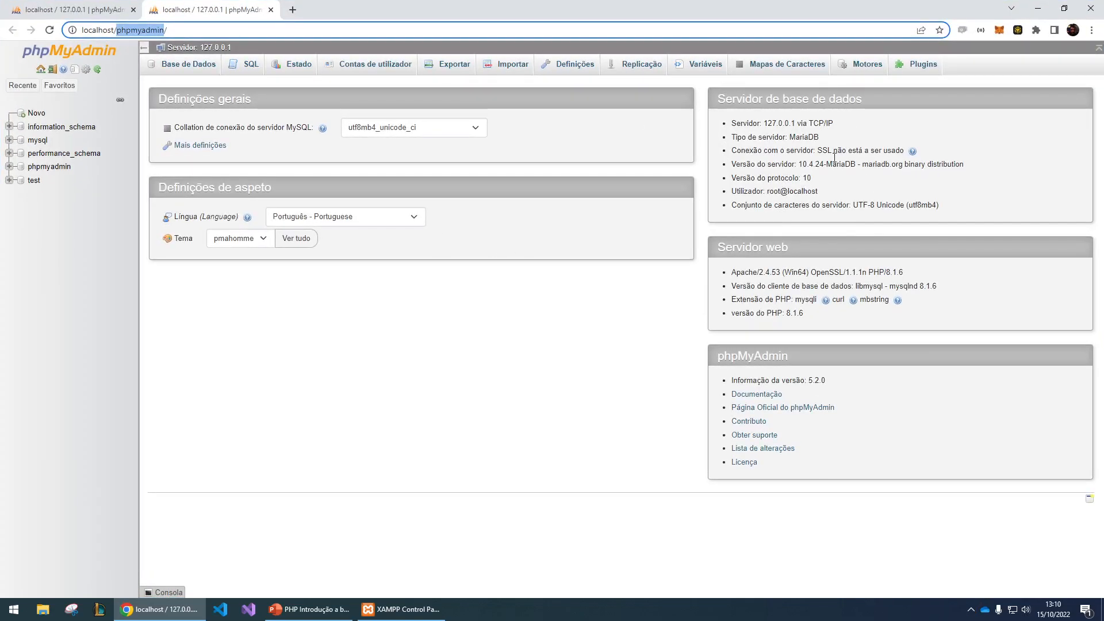
- Examine the database server details, including the user, server type, connection and server address
{"action": "left_click_drag", "start_coordinate": [729, 191], "coordinate": [831, 195]}
{"action": "left_click", "coordinate": [830, 197]}
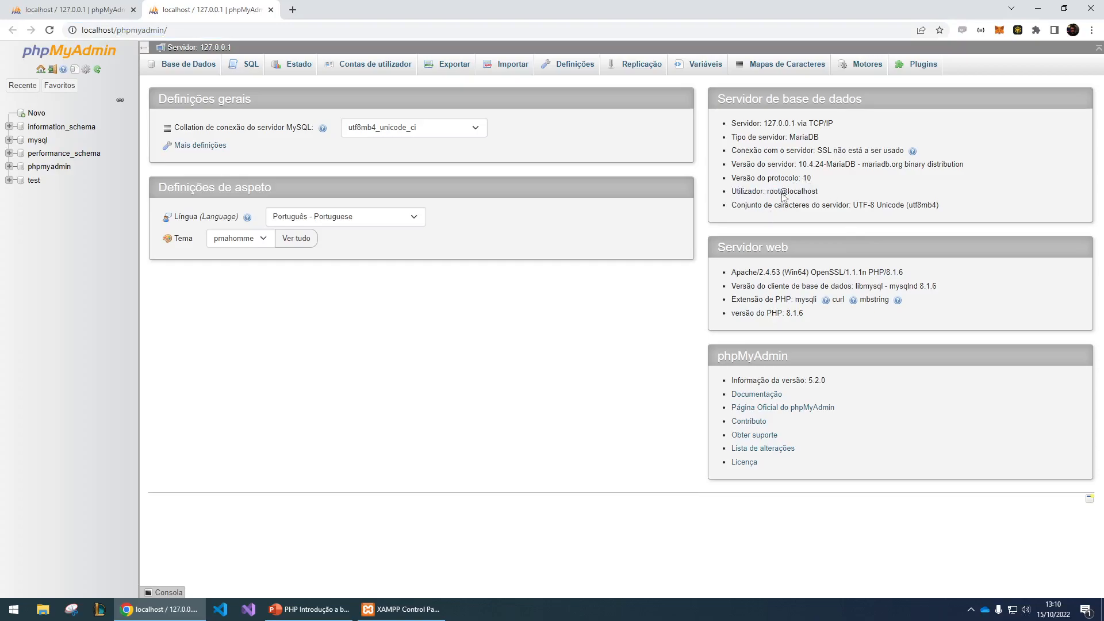
{"action": "left_click_drag", "start_coordinate": [732, 137], "coordinate": [829, 139]}
{"action": "left_click", "coordinate": [737, 138]}
{"action": "left_click", "coordinate": [795, 149]}
{"action": "left_click_drag", "start_coordinate": [769, 123], "coordinate": [794, 123]}
- Run a server-level SQL query that creates a database named videos
{"action": "left_click", "coordinate": [194, 69]}
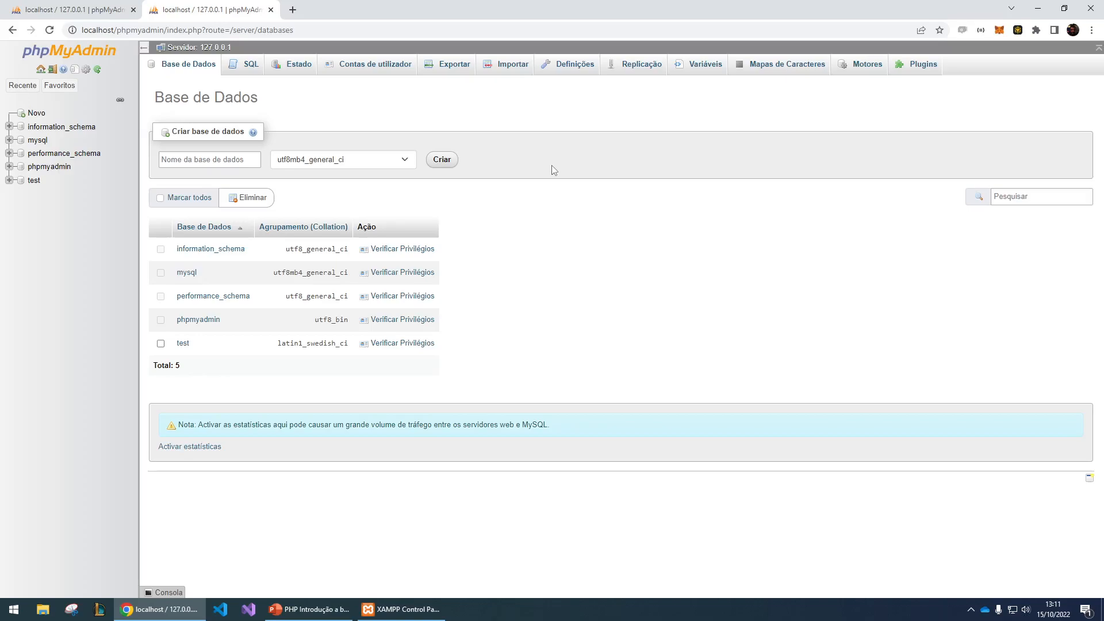
{"action": "left_click", "coordinate": [247, 63]}
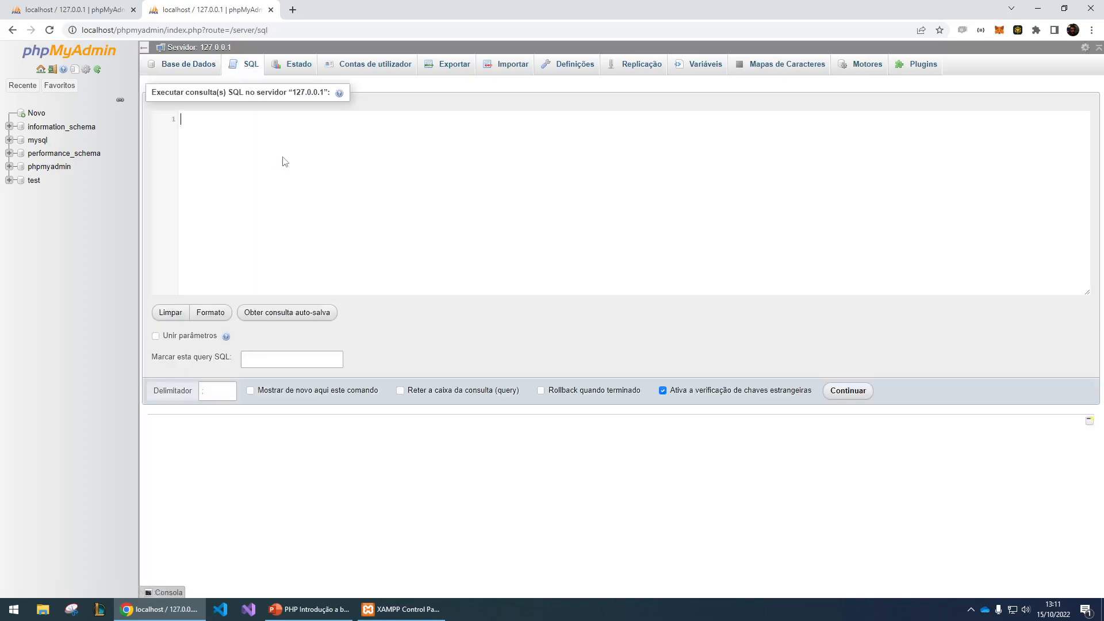
{"action": "type", "text": "create data"}
{"action": "key", "text": "Down"}
{"action": "key", "text": "Return"}
{"action": "type", "text": "videos"}
{"action": "left_click", "coordinate": [847, 391]}
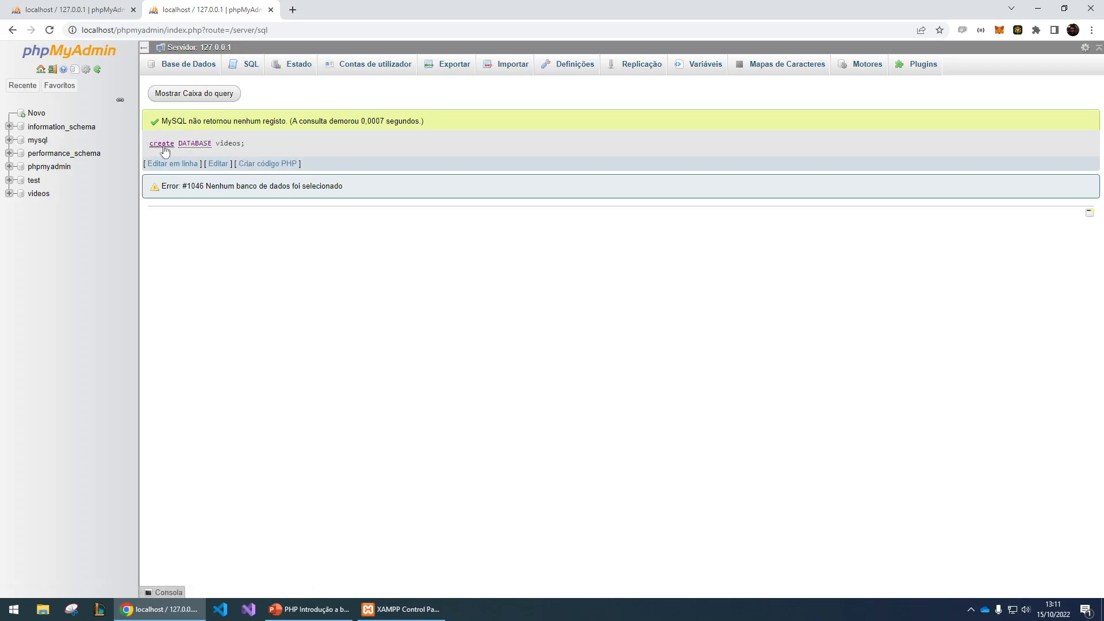
- Review the executed CREATE DATABASE statement in the query result
{"action": "left_click_drag", "start_coordinate": [252, 144], "coordinate": [145, 140]}
{"action": "left_click", "coordinate": [246, 142]}
{"action": "left_click_drag", "start_coordinate": [253, 147], "coordinate": [148, 144]}
{"action": "left_click", "coordinate": [281, 140]}
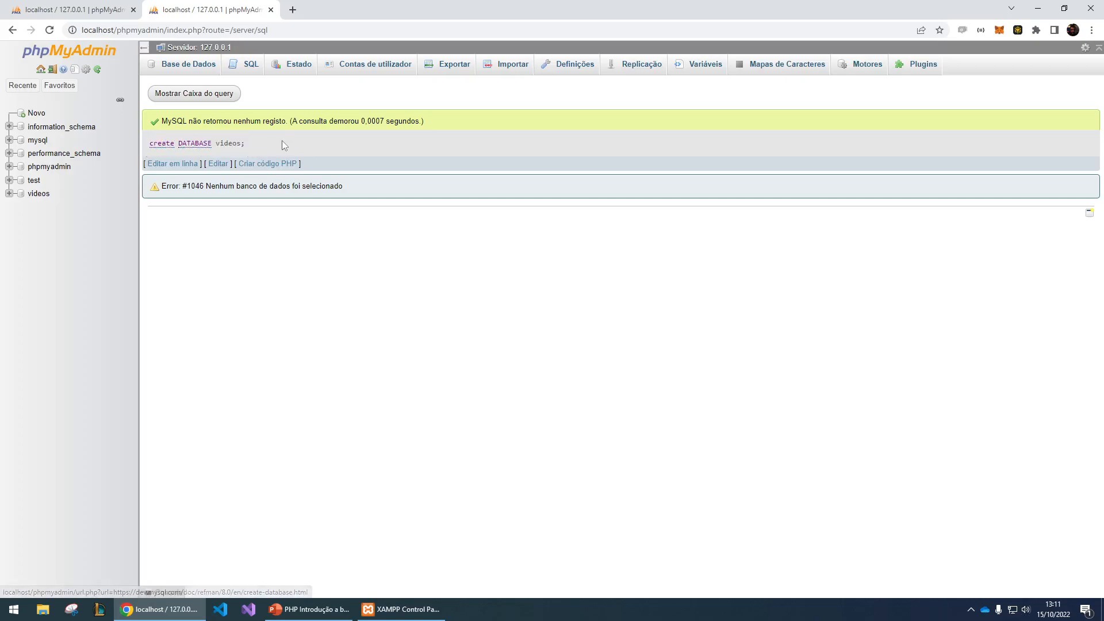
- Create a database named videoaula with the utf8mb4_general_ci collation using the database creation form
{"action": "left_click", "coordinate": [176, 65]}
{"action": "left_click", "coordinate": [209, 153]}
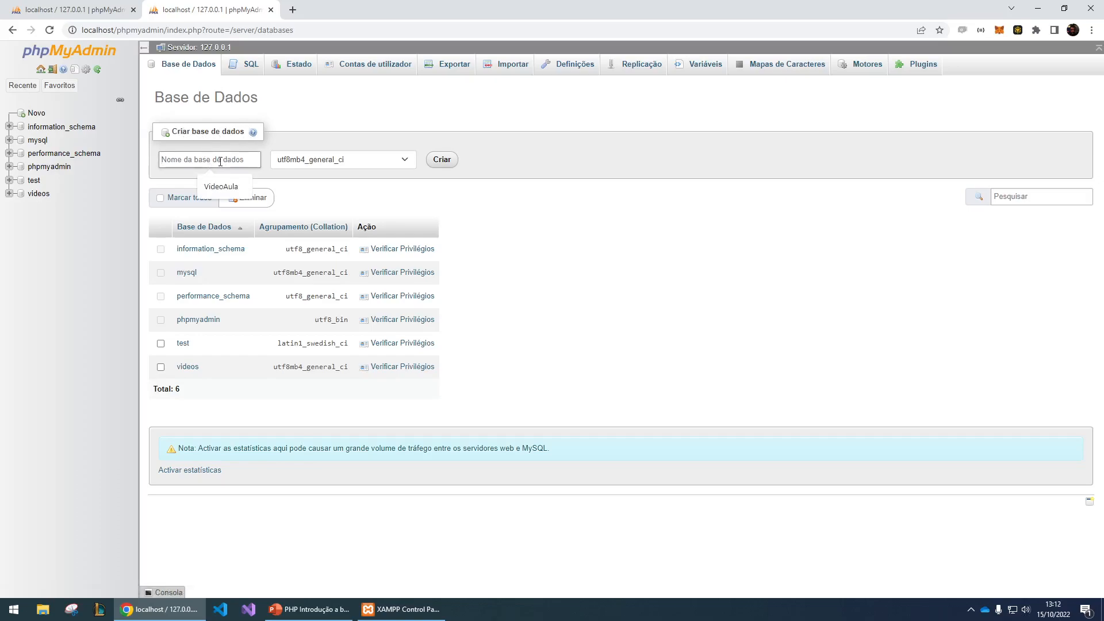
{"action": "type", "text": "videoaula"}
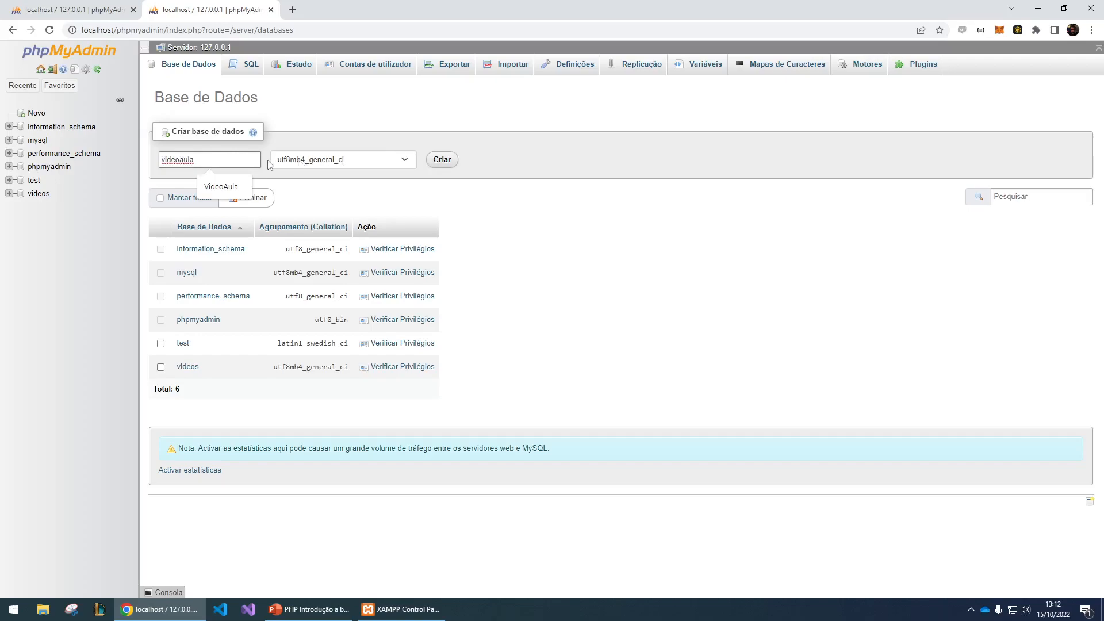
{"action": "left_click", "coordinate": [516, 153]}
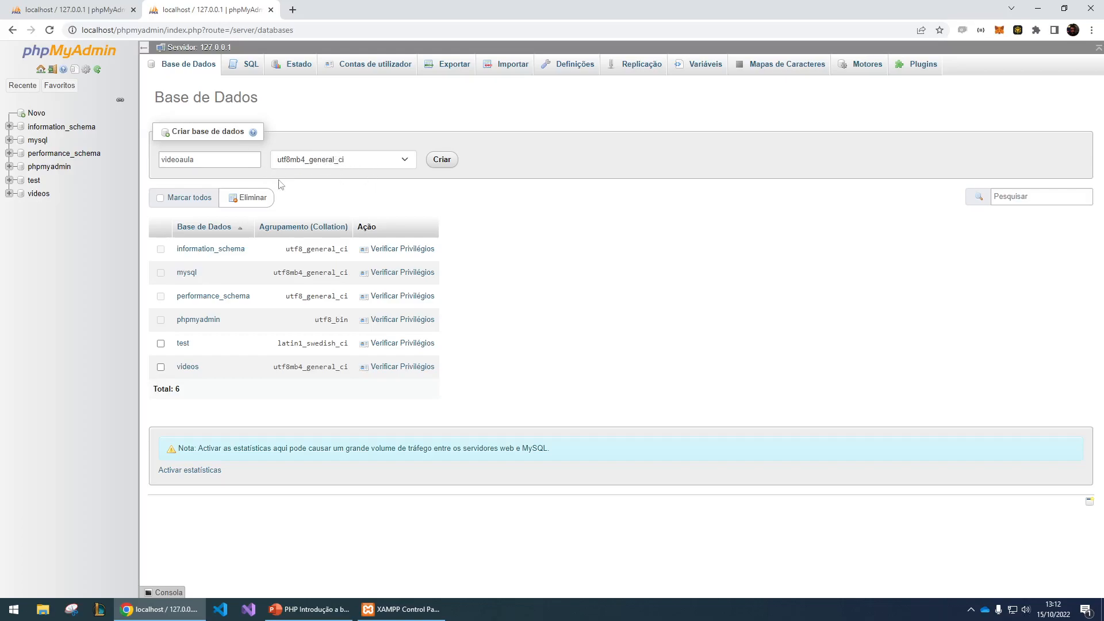
{"action": "left_click", "coordinate": [444, 166]}
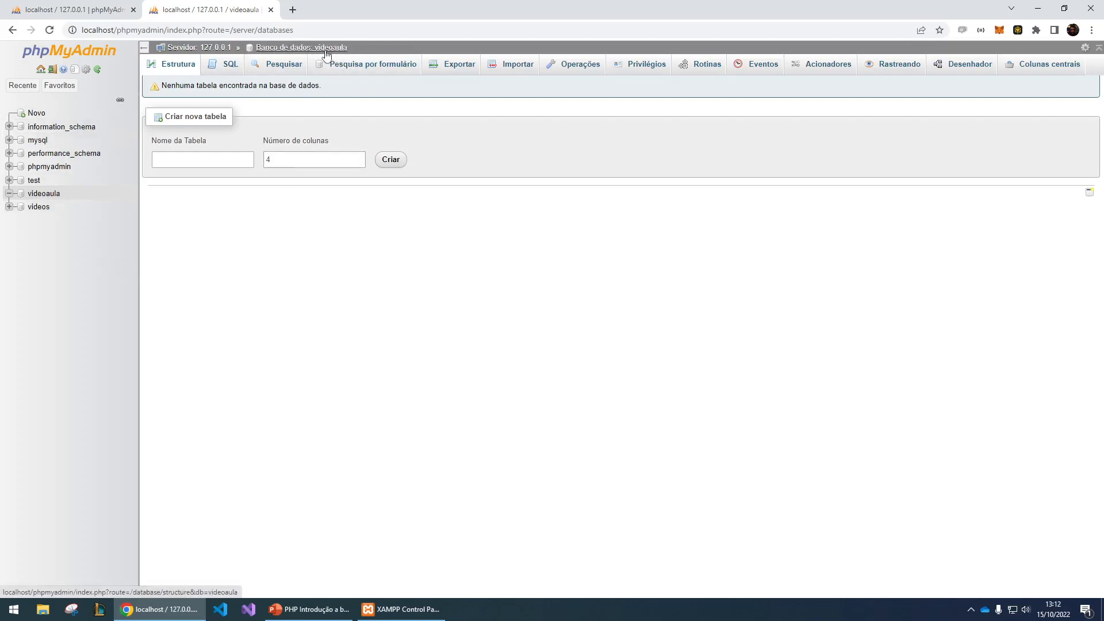
- Start a new table named usuarios with 5 columns in the videoaula database
{"action": "left_click", "coordinate": [39, 208]}
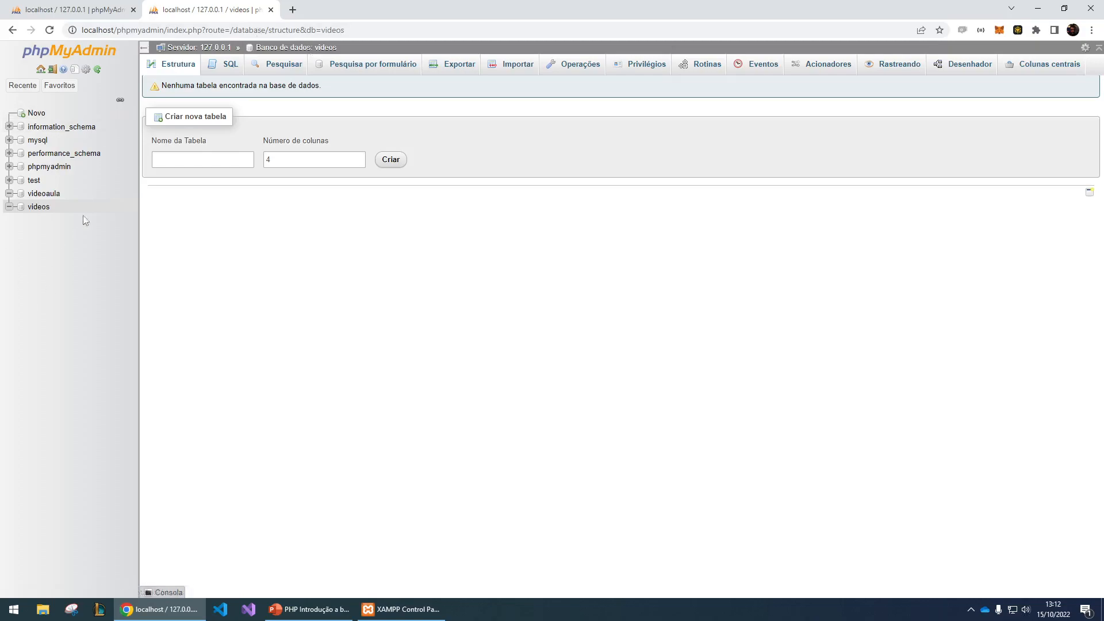
{"action": "left_click", "coordinate": [39, 198]}
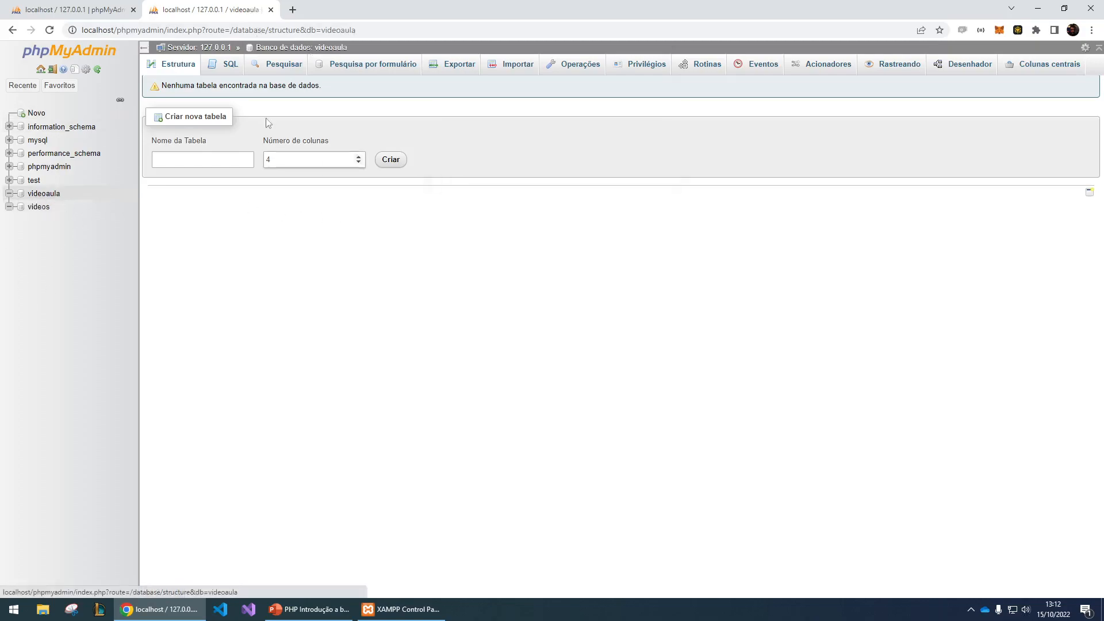
{"action": "left_click", "coordinate": [202, 157]}
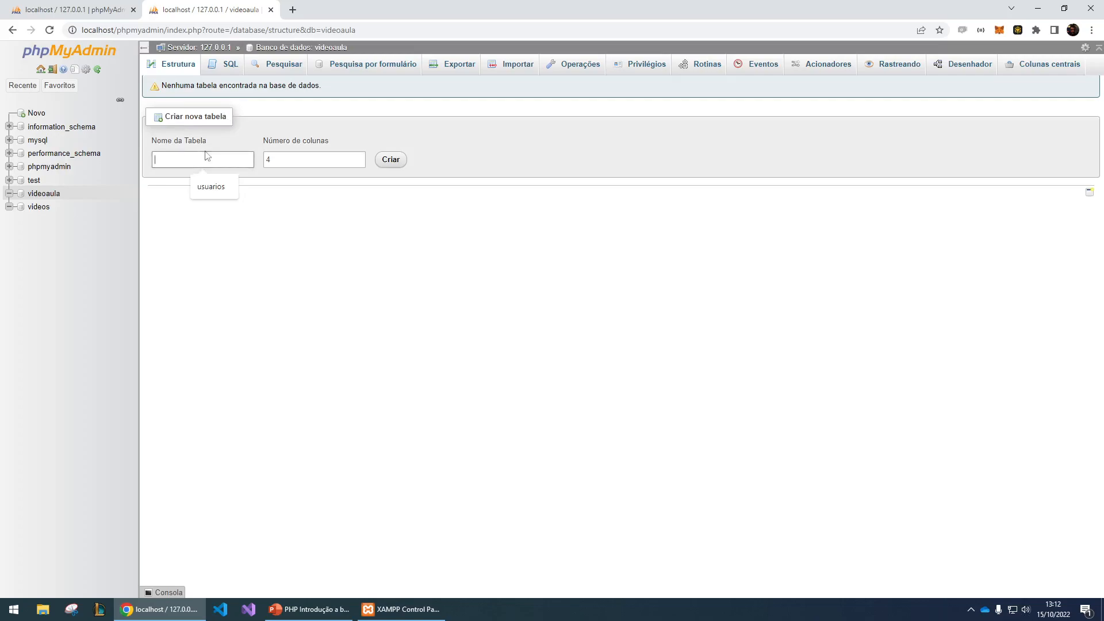
{"action": "type", "text": "usuar"}
{"action": "key", "text": "Down"}
{"action": "key", "text": "Return"}
{"action": "key", "text": "Tab"}
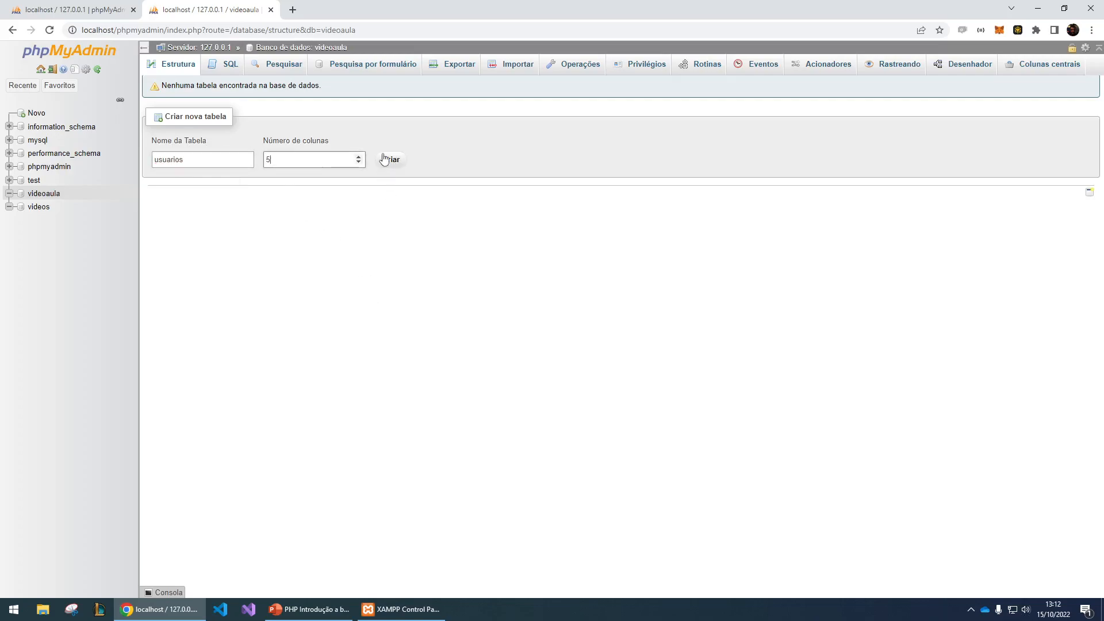
{"action": "left_click", "coordinate": [388, 159]}
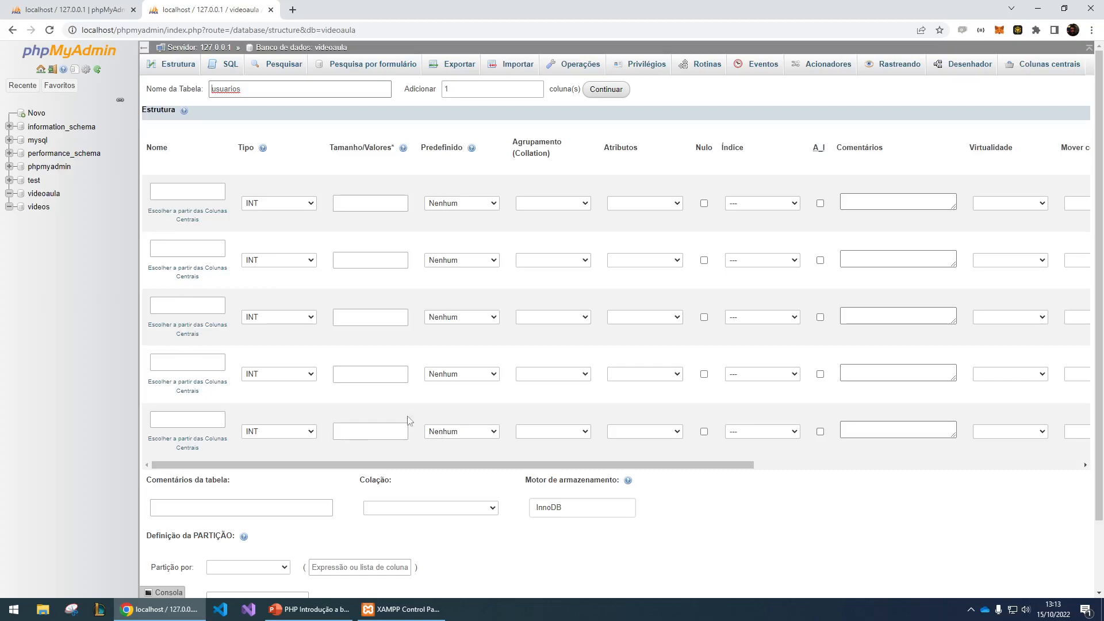
- Define the first column as id of type INT, with auto-increment and the PRIMARY index
{"action": "left_click", "coordinate": [178, 191]}
{"action": "type", "text": "id"}
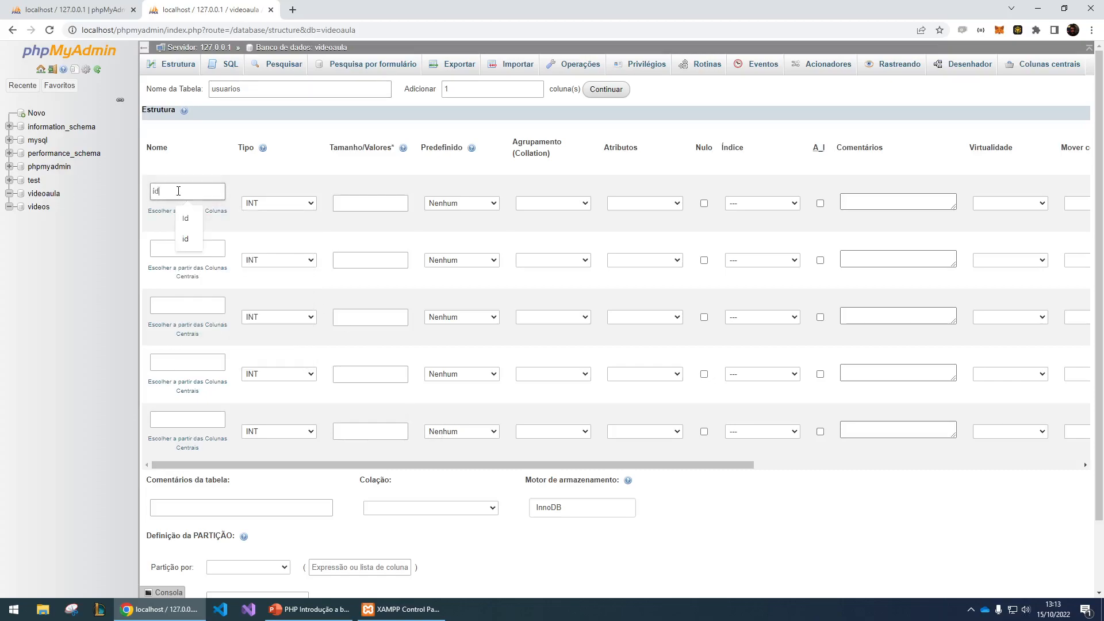
{"action": "left_click", "coordinate": [294, 205]}
{"action": "left_click", "coordinate": [293, 205]}
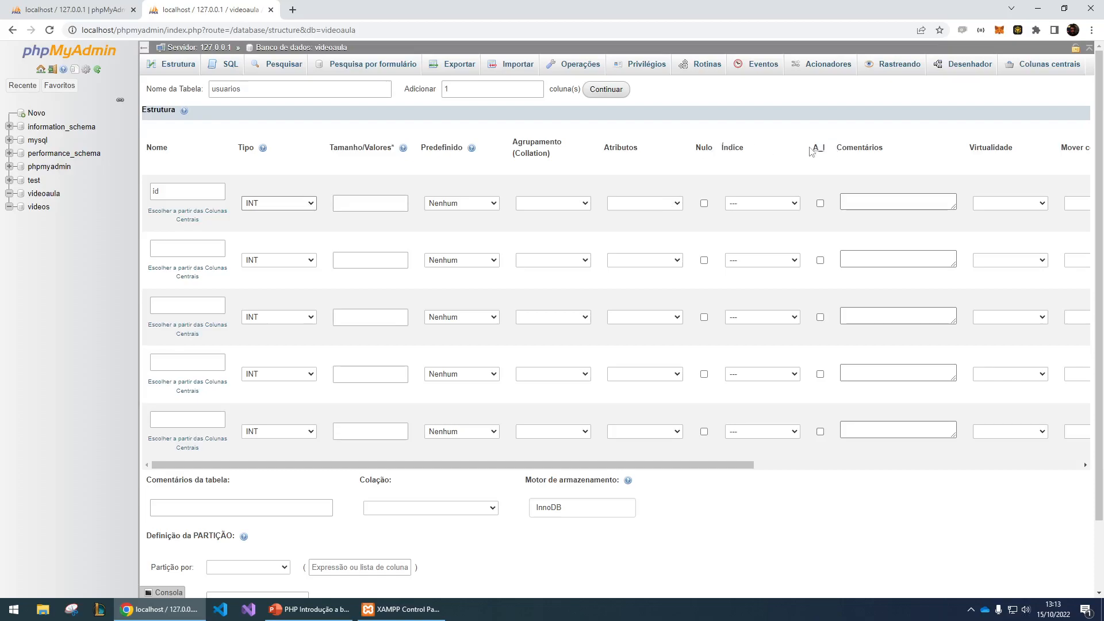
{"action": "left_click", "coordinate": [820, 203]}
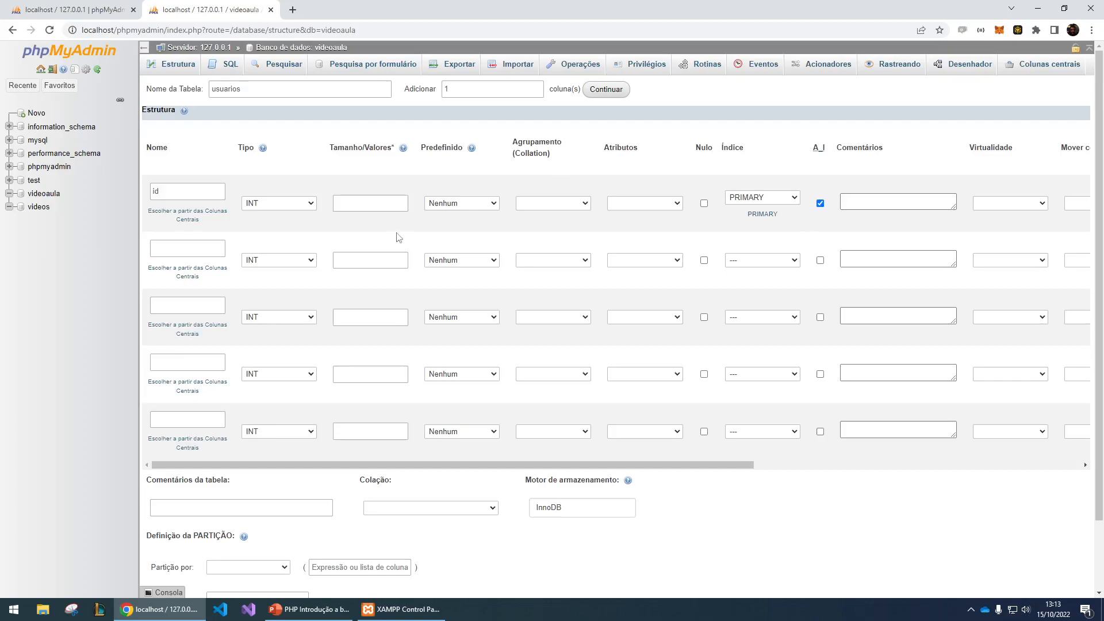
- Define the second column as nome of type VARCHAR with length 50
{"action": "left_click", "coordinate": [193, 251]}
{"action": "type", "text": "nome"}
{"action": "left_click", "coordinate": [274, 260]}
{"action": "left_click", "coordinate": [283, 285]}
{"action": "left_click", "coordinate": [354, 258]}
{"action": "type", "text": "50"}
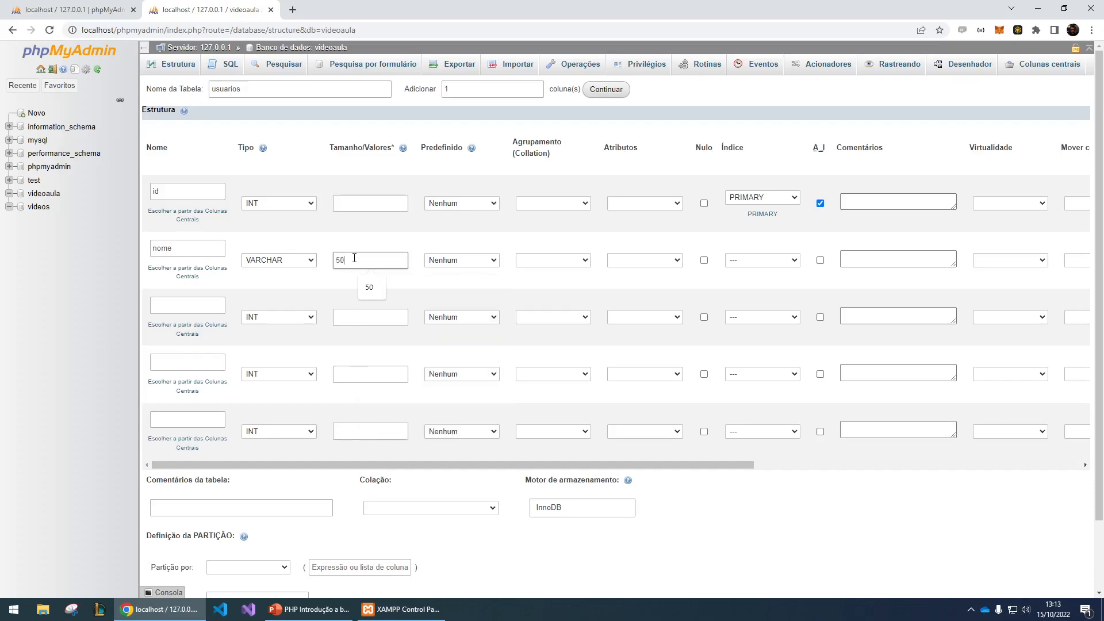
- Define the third column as login of type VARCHAR with length 50
{"action": "left_click", "coordinate": [176, 301]}
{"action": "type", "text": "login"}
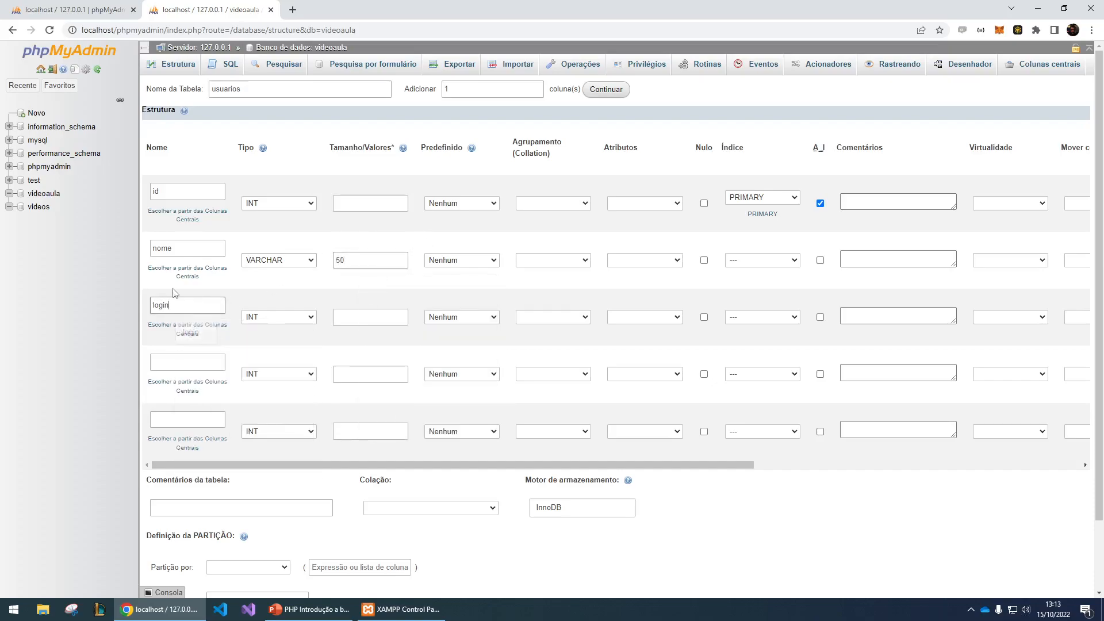
{"action": "key", "text": "Tab"}
{"action": "left_click", "coordinate": [279, 319]}
{"action": "left_click", "coordinate": [287, 341]}
{"action": "left_click", "coordinate": [371, 318]}
{"action": "type", "text": "50"}
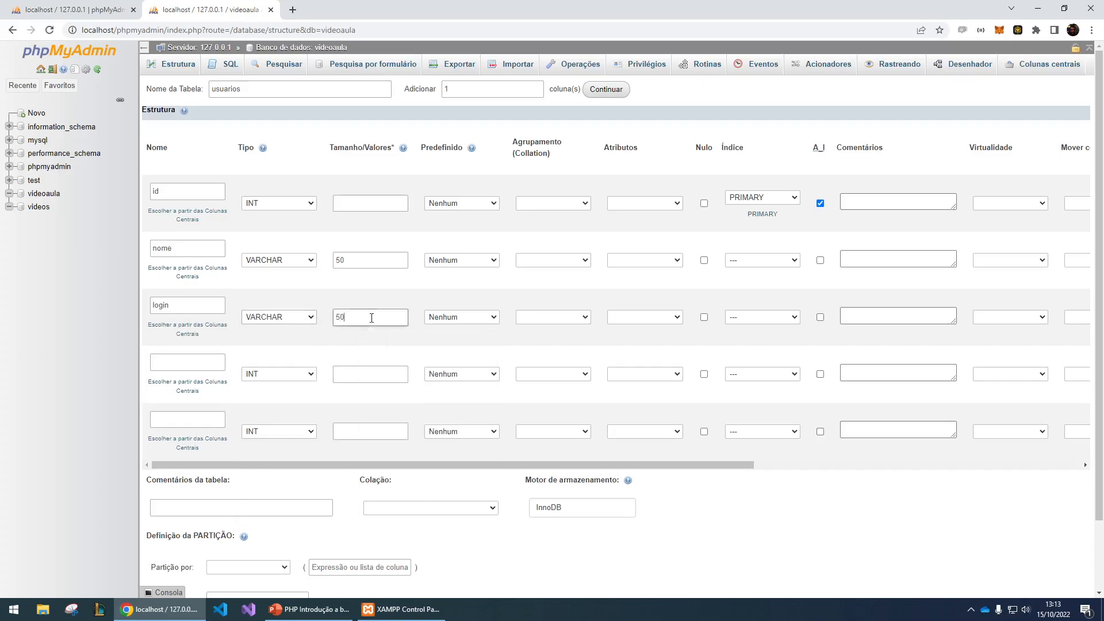
- Define the fourth column as senha of type TEXT, leaving its length empty
{"action": "left_click", "coordinate": [193, 361]}
{"action": "type", "text": "senha"}
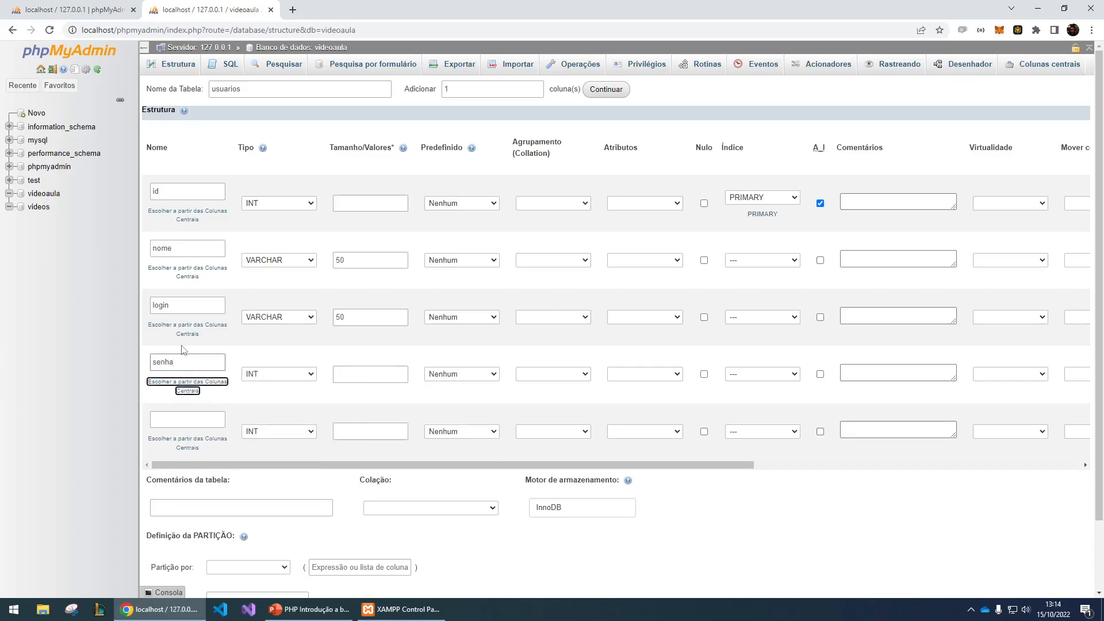
{"action": "key", "text": "Tab"}
{"action": "left_click", "coordinate": [268, 375]}
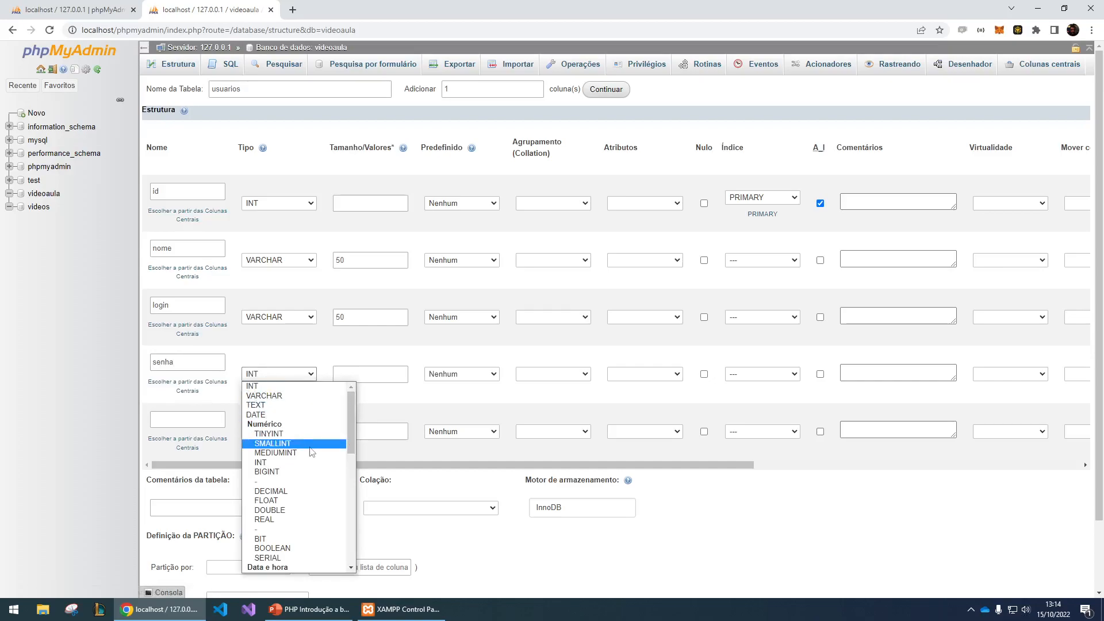
{"action": "left_click", "coordinate": [294, 406]}
{"action": "left_click", "coordinate": [351, 374]}
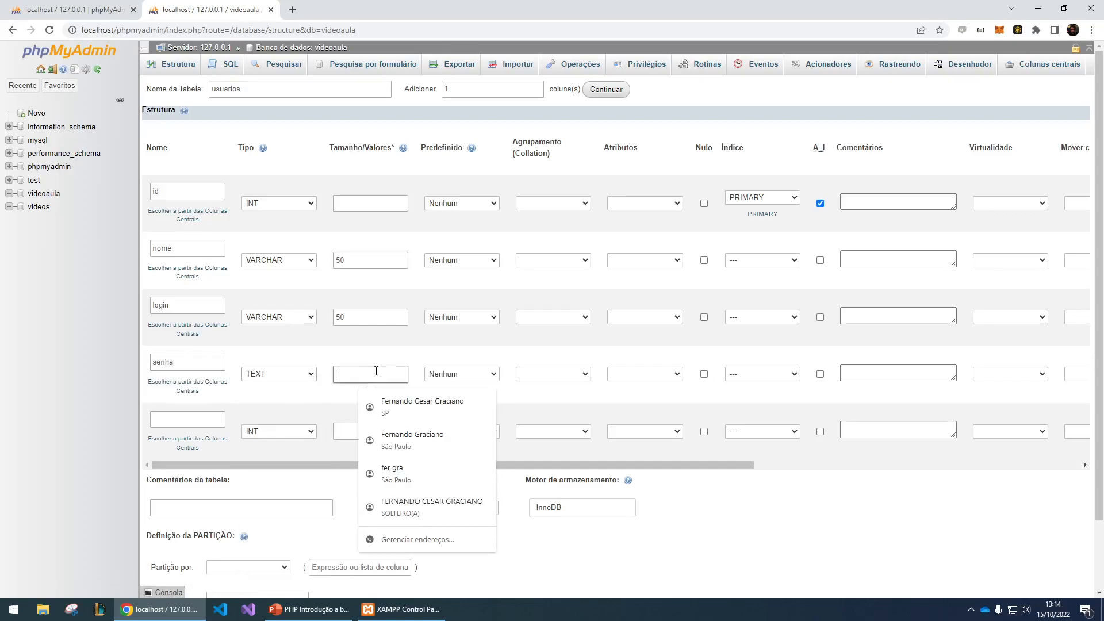
- Define the fifth column as ativo of type BOOLEAN and save the usuarios table
{"action": "left_click", "coordinate": [172, 411]}
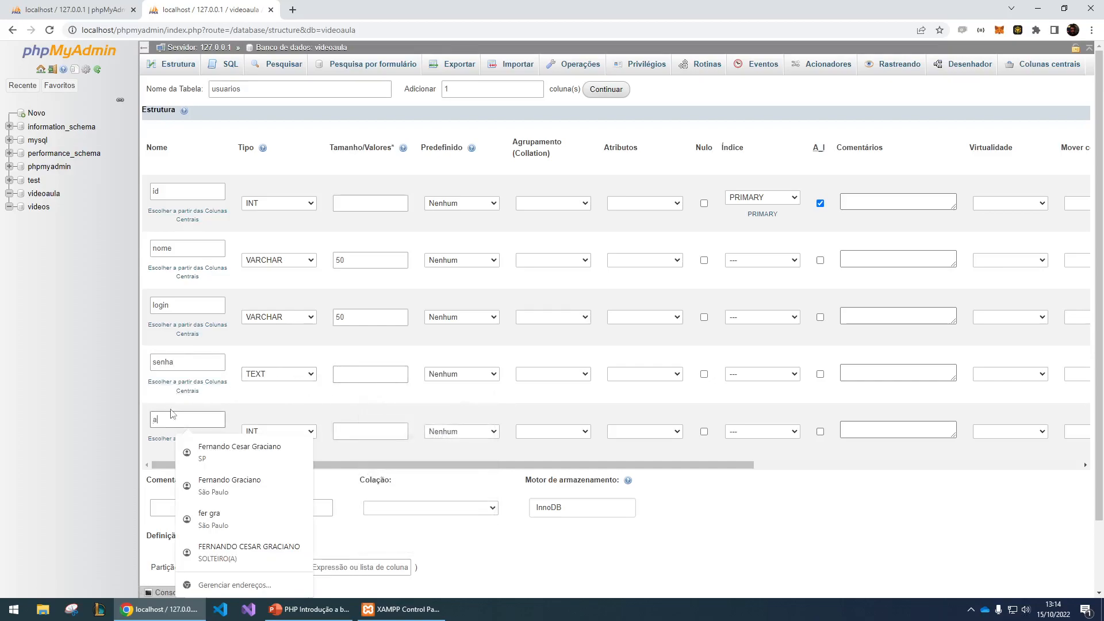
{"action": "type", "text": "ativo"}
{"action": "left_click", "coordinate": [291, 432]}
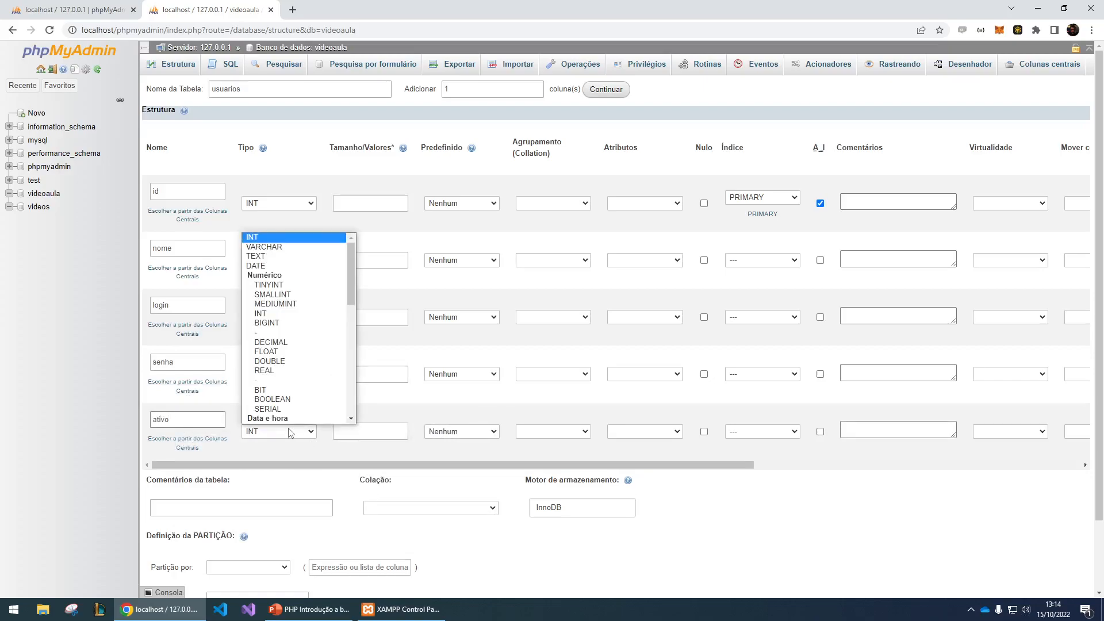
{"action": "left_click", "coordinate": [272, 390]}
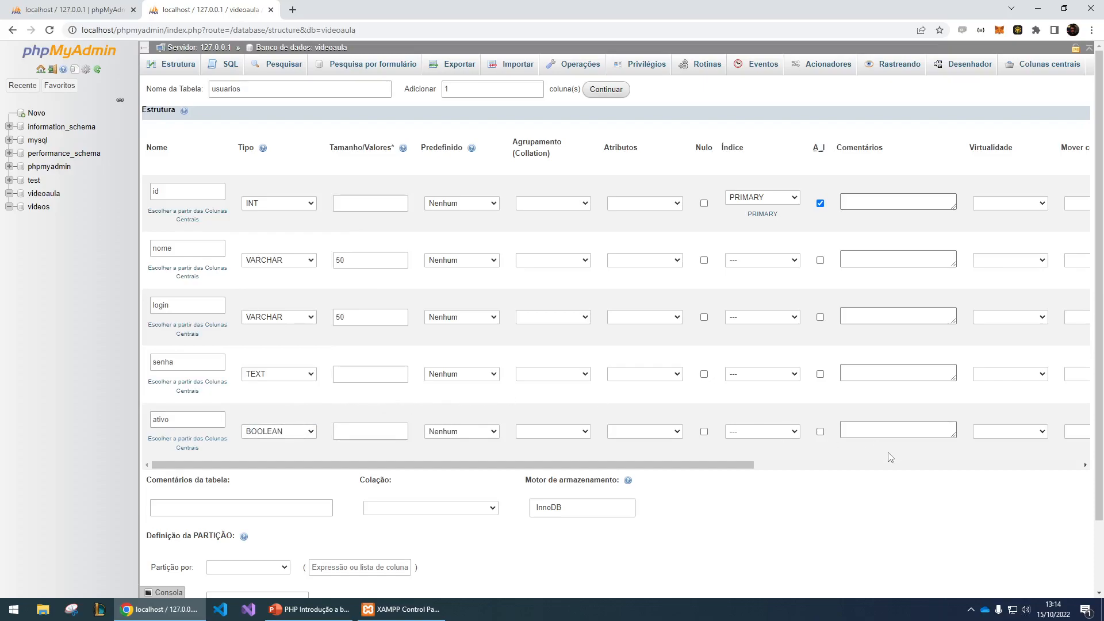
{"action": "scroll", "coordinate": [897, 469], "scroll_direction": "down", "scroll_amount": 2}
{"action": "left_click", "coordinate": [250, 555]}
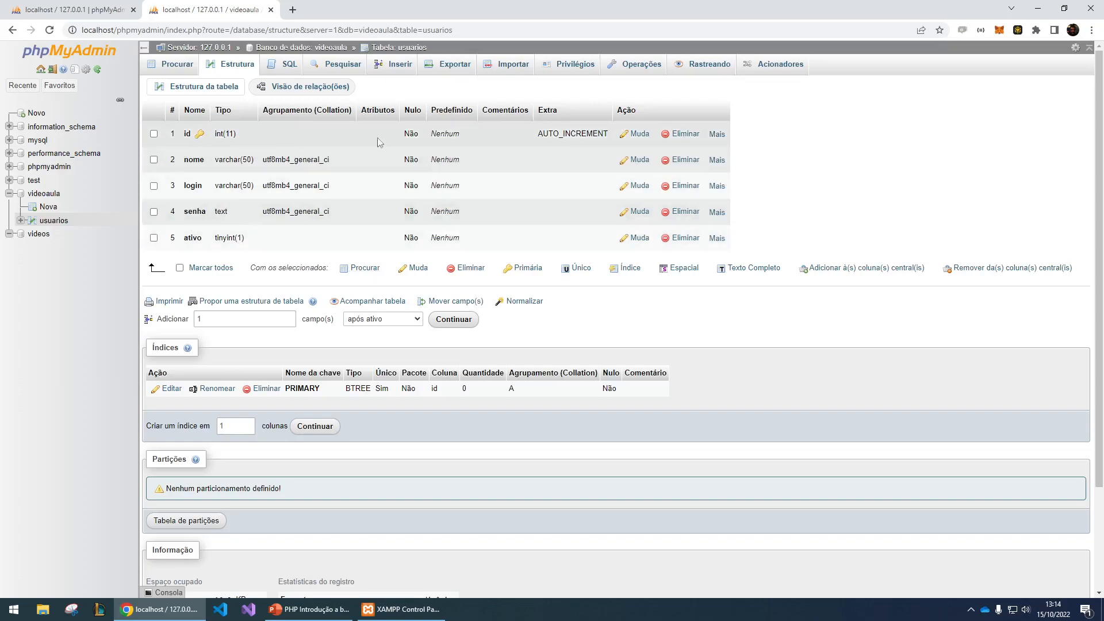
- Switch to the PowerPoint presentation and copy the whole CREATE TABLE usuarios statement from slide 13
{"action": "left_click", "coordinate": [332, 610]}
{"action": "left_click", "coordinate": [88, 449]}
{"action": "left_click_drag", "start_coordinate": [300, 244], "coordinate": [591, 467]}
{"action": "key", "text": "ctrl+c"}
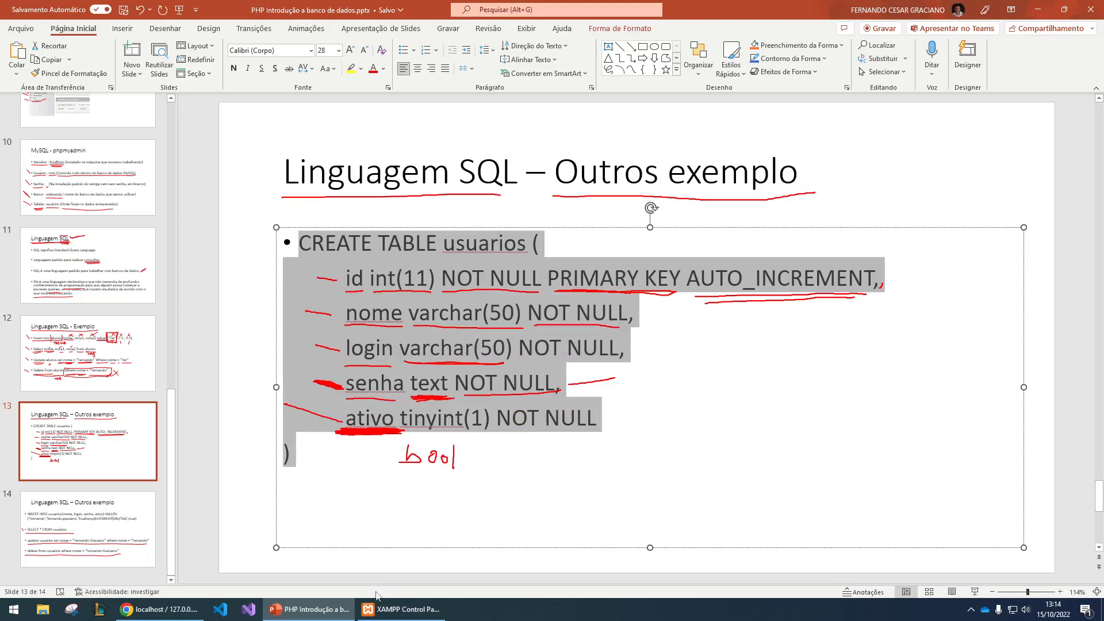
- Switch back to phpMyAdmin and run the copied CREATE TABLE usuarios statement in the videos database
{"action": "left_click", "coordinate": [161, 609]}
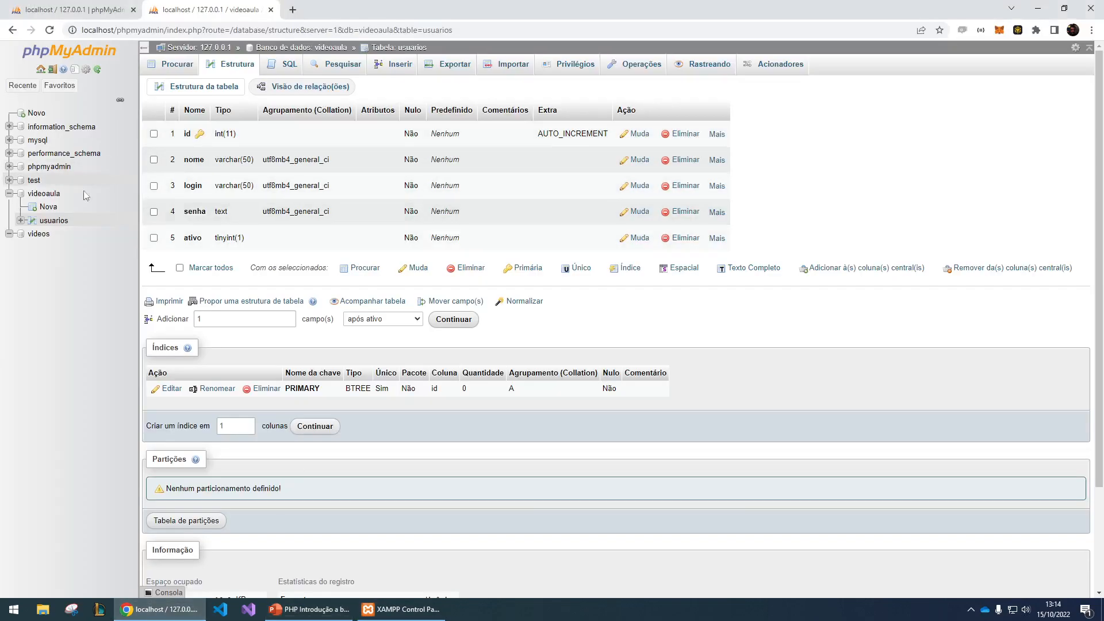
{"action": "left_click", "coordinate": [36, 236]}
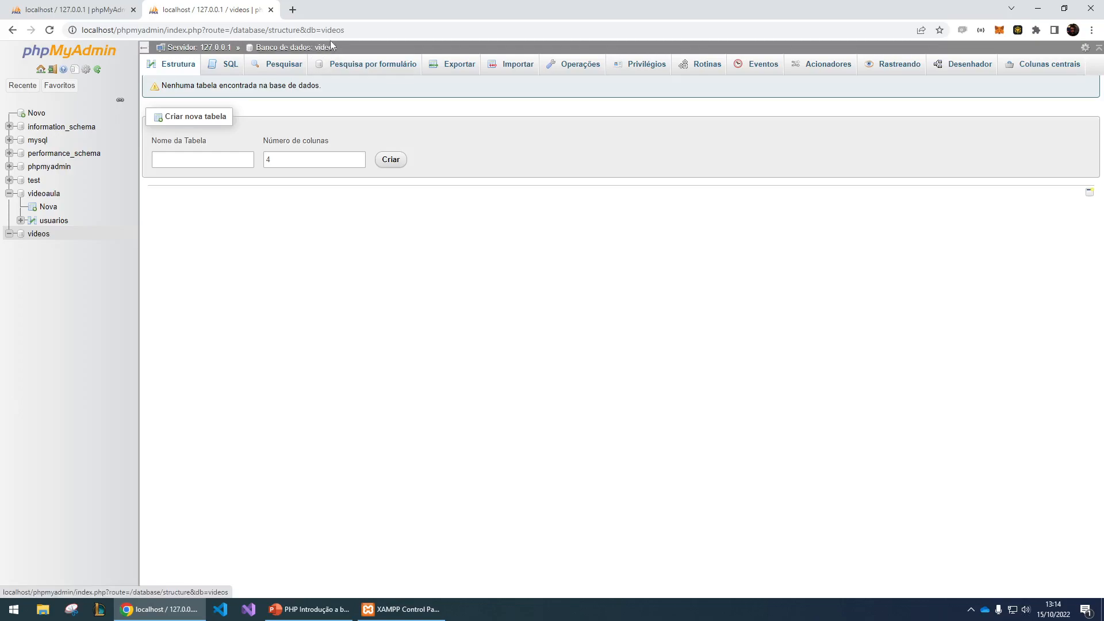
{"action": "left_click", "coordinate": [228, 68]}
{"action": "key", "text": "ctrl+v"}
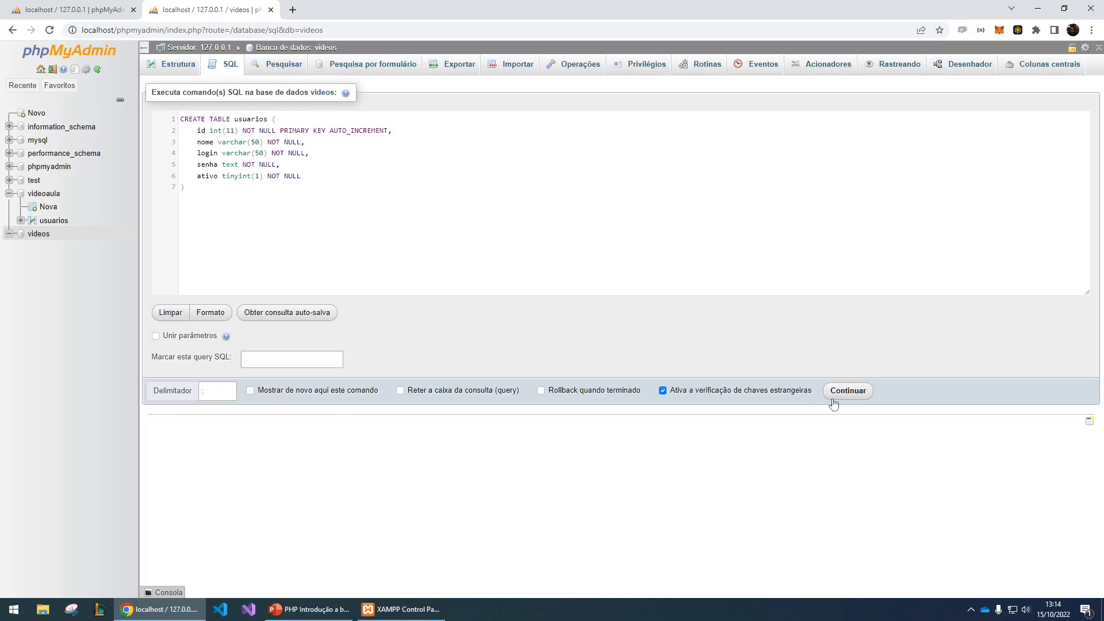
{"action": "left_click", "coordinate": [849, 393]}
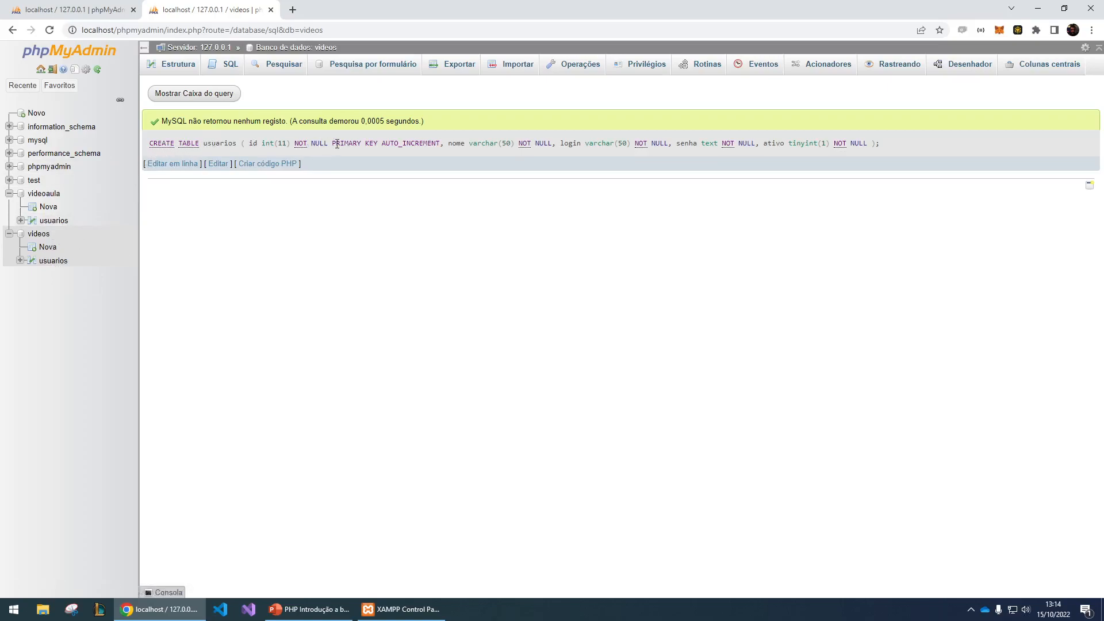
- Browse the usuarios table of the videoaula database
{"action": "left_click", "coordinate": [60, 222]}
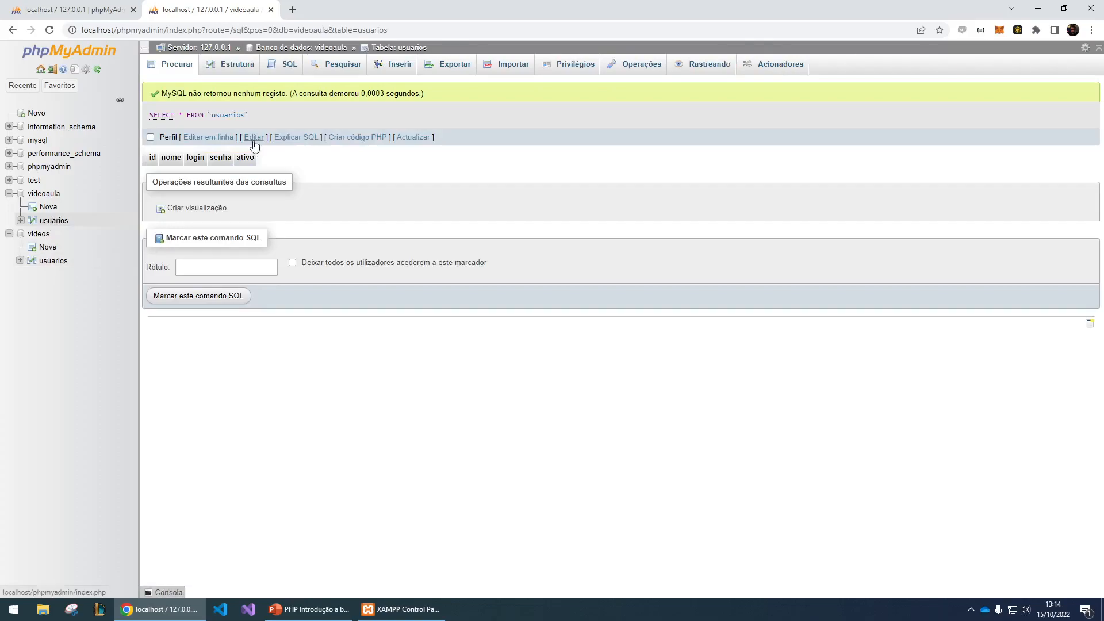
- Compare the usuarios tables of the videos and videoaula databases and open the videoaula database structure
{"action": "left_click", "coordinate": [53, 261]}
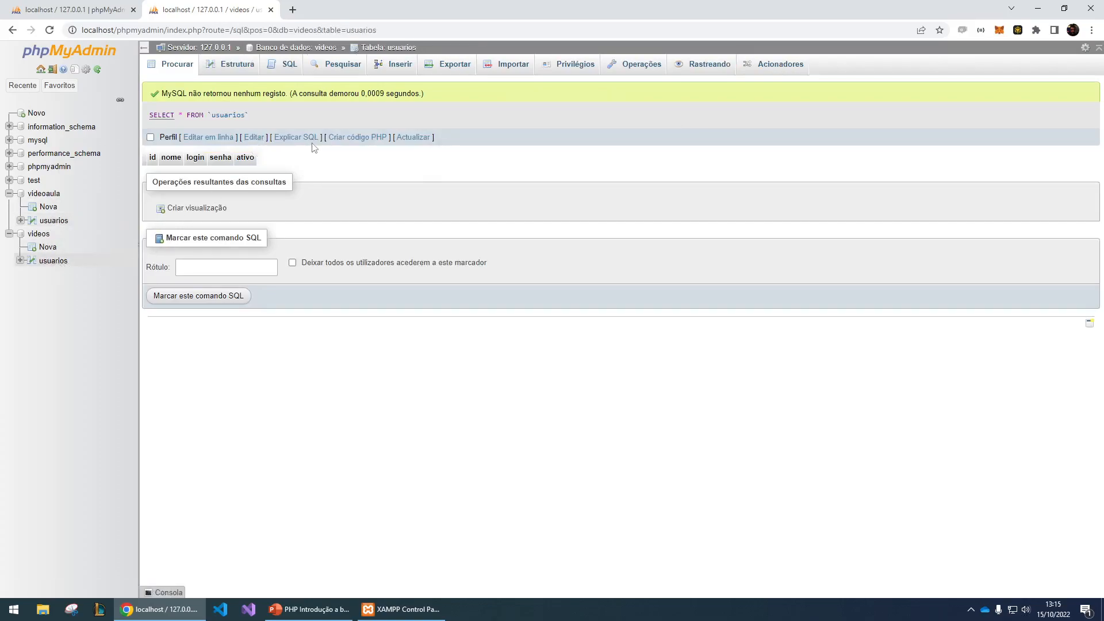
{"action": "left_click", "coordinate": [53, 221]}
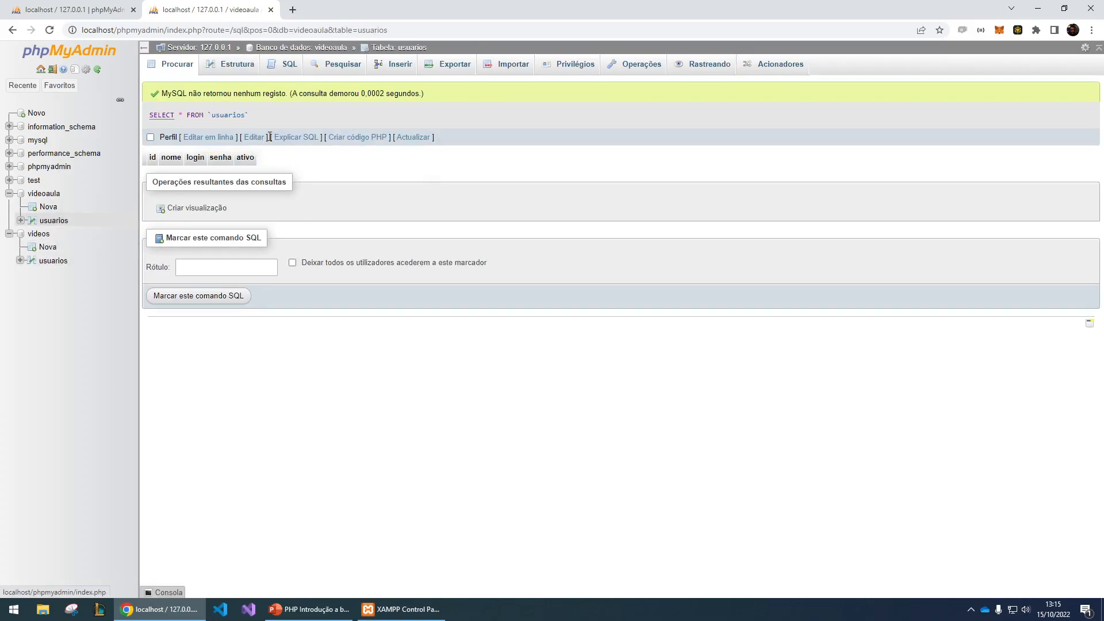
{"action": "left_click", "coordinate": [44, 195]}
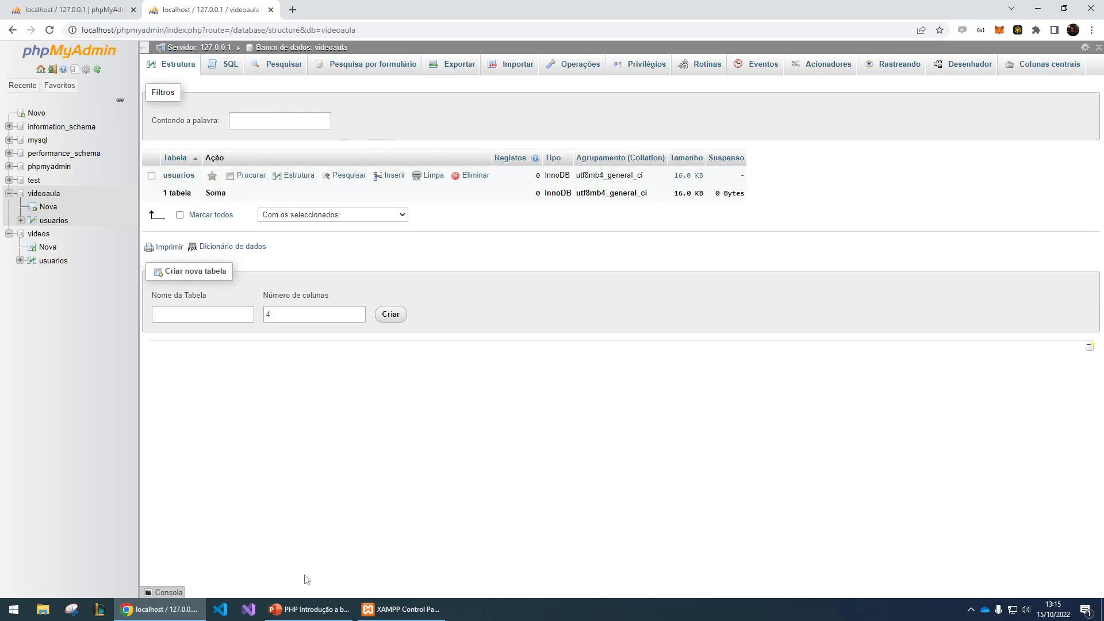
- Switch to the PowerPoint presentation and copy the whole INSERT INTO usuarios statement from slide 14
{"action": "mouse_move", "coordinate": [309, 609]}
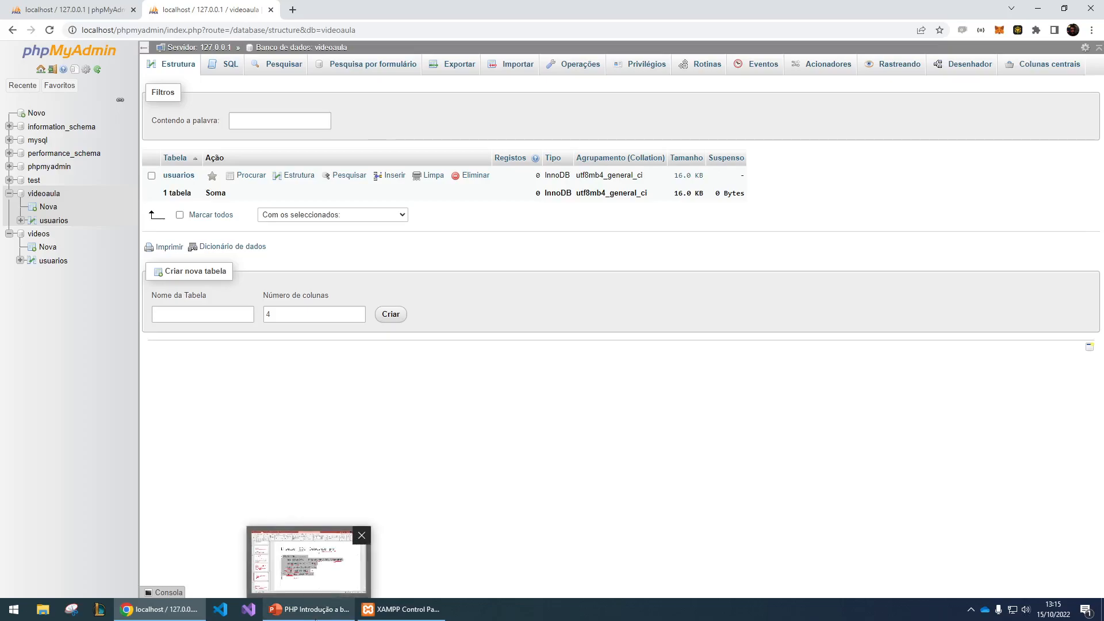
{"action": "left_click", "coordinate": [318, 615]}
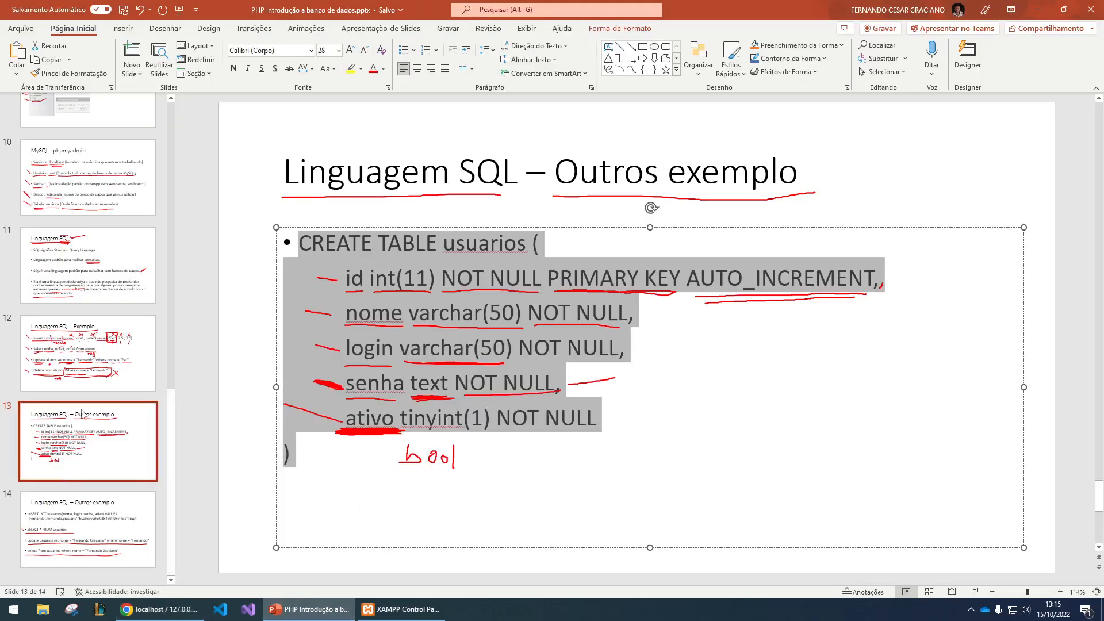
{"action": "left_click", "coordinate": [84, 345]}
{"action": "scroll", "coordinate": [255, 252], "scroll_direction": "down", "scroll_amount": 2}
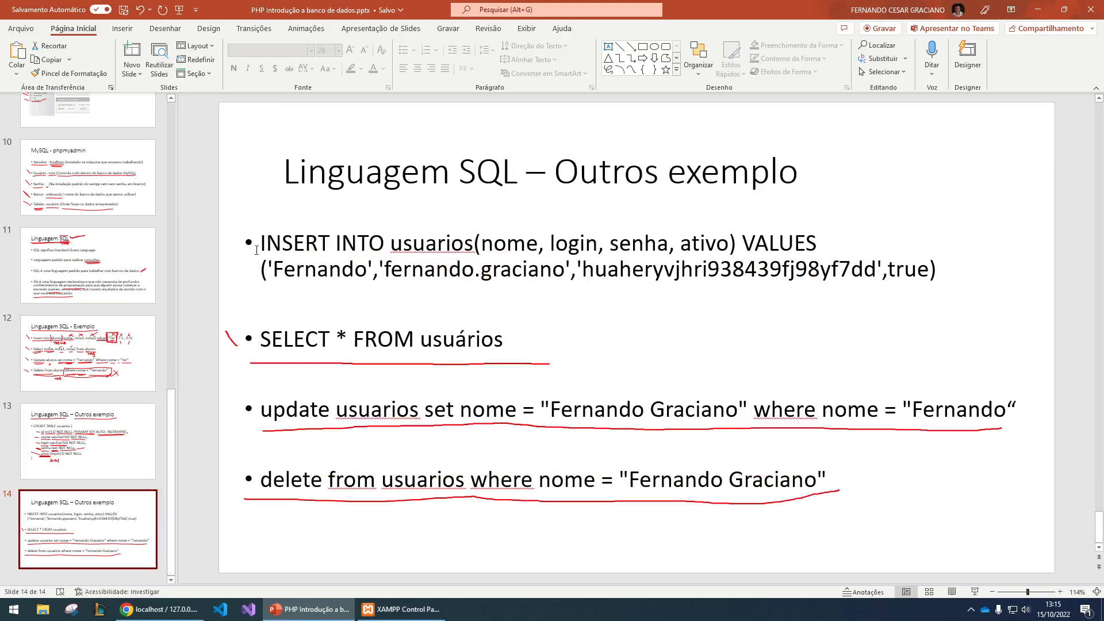
{"action": "left_click_drag", "start_coordinate": [262, 244], "coordinate": [952, 272]}
{"action": "key", "text": "ctrl+c"}
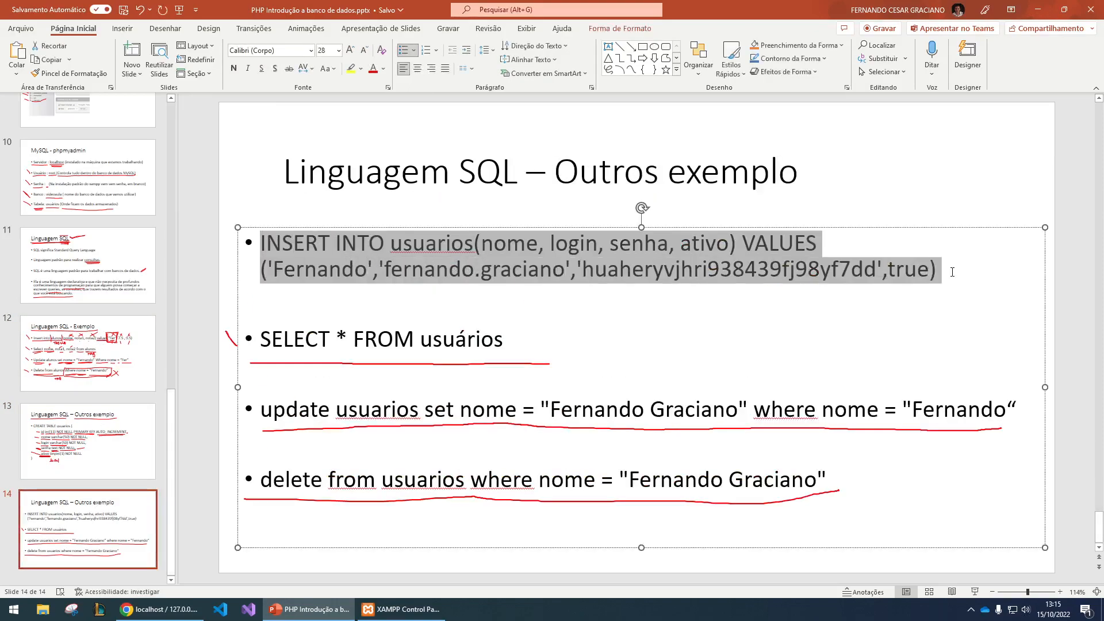
- Switch back to phpMyAdmin and paste the INSERT statement with its nome, login, senha and ativo values as a videoaula query
{"action": "left_click", "coordinate": [161, 609]}
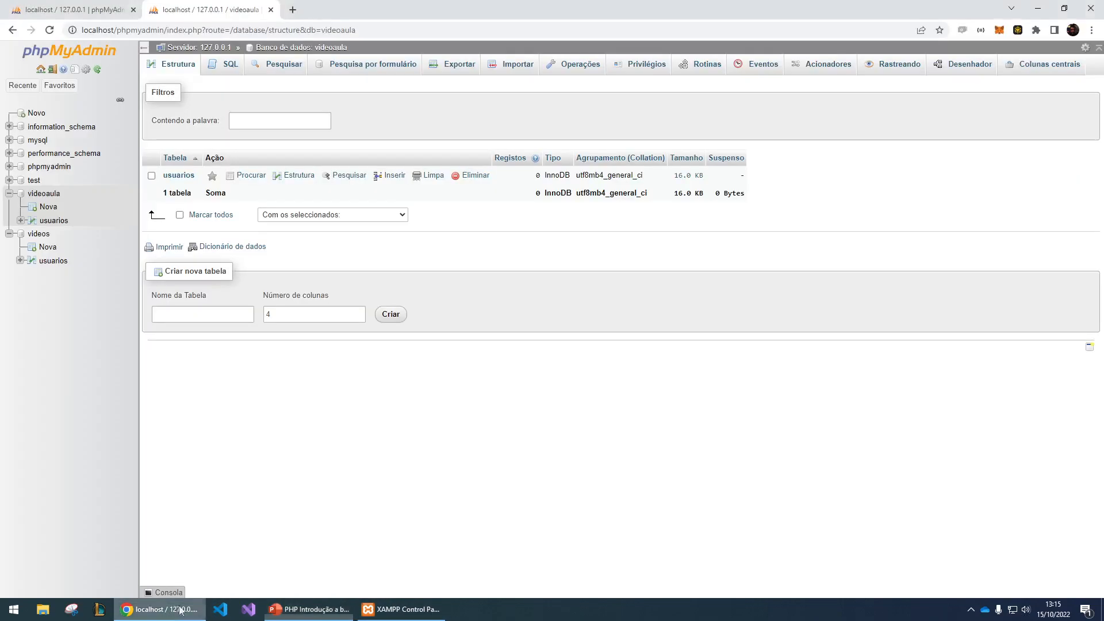
{"action": "left_click", "coordinate": [230, 67]}
{"action": "key", "text": "ctrl+v"}
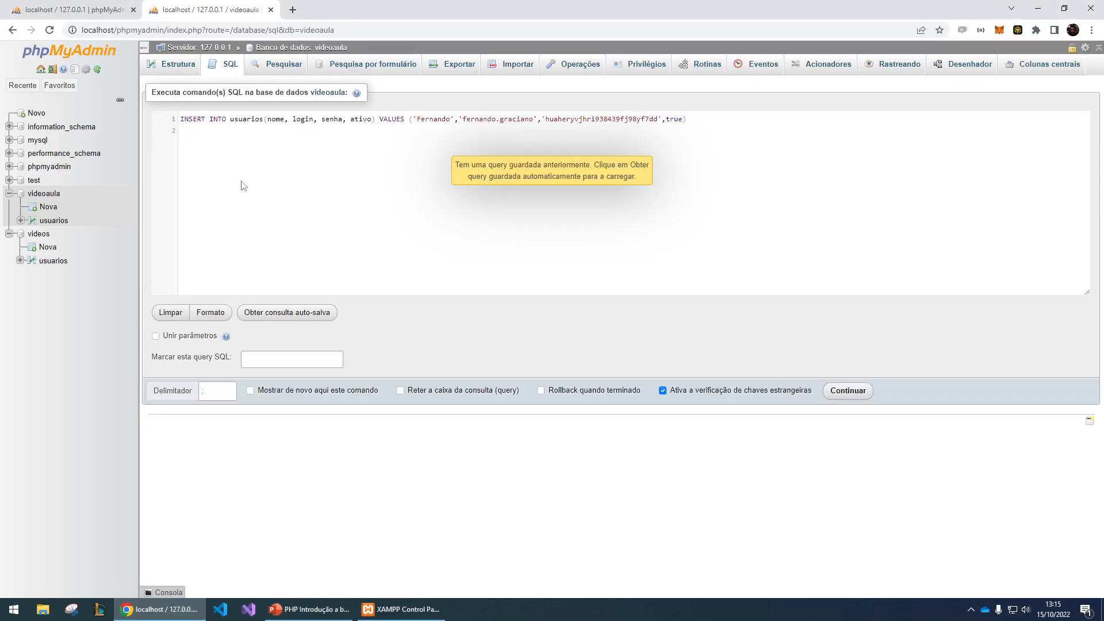
- Examine the INSERT statement's table name, its column list and the value supplied for each column
{"action": "key", "text": "ctrl+plus"}
{"action": "key", "text": "ctrl+plus"}
{"action": "key", "text": "ctrl+plus"}
{"action": "left_click_drag", "start_coordinate": [274, 159], "coordinate": [339, 160]}
{"action": "double_click", "coordinate": [349, 158]}
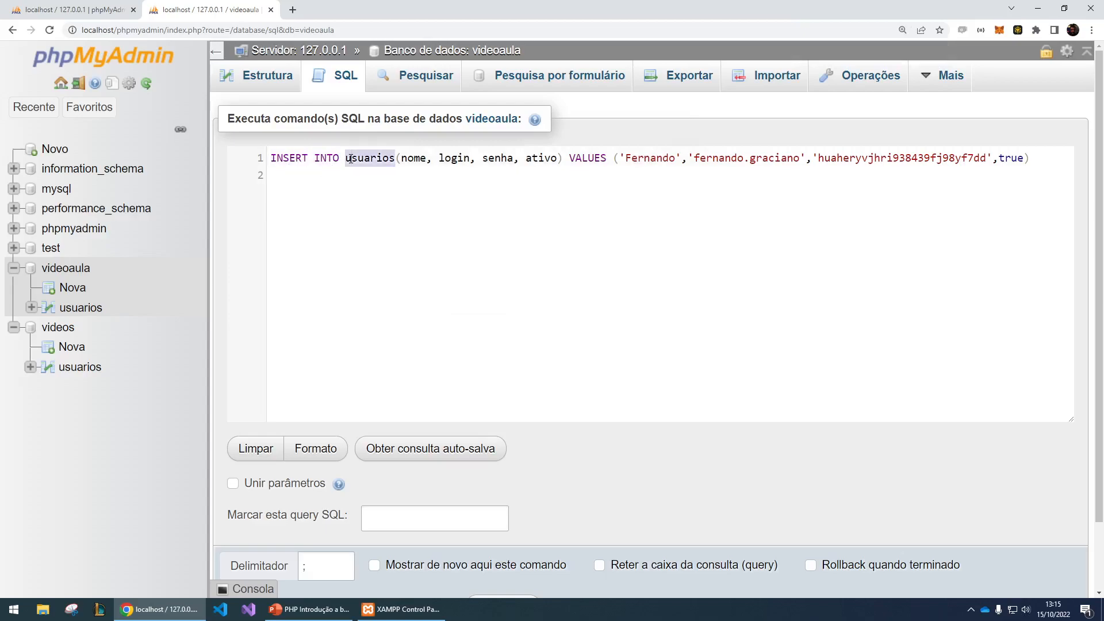
{"action": "double_click", "coordinate": [417, 164]}
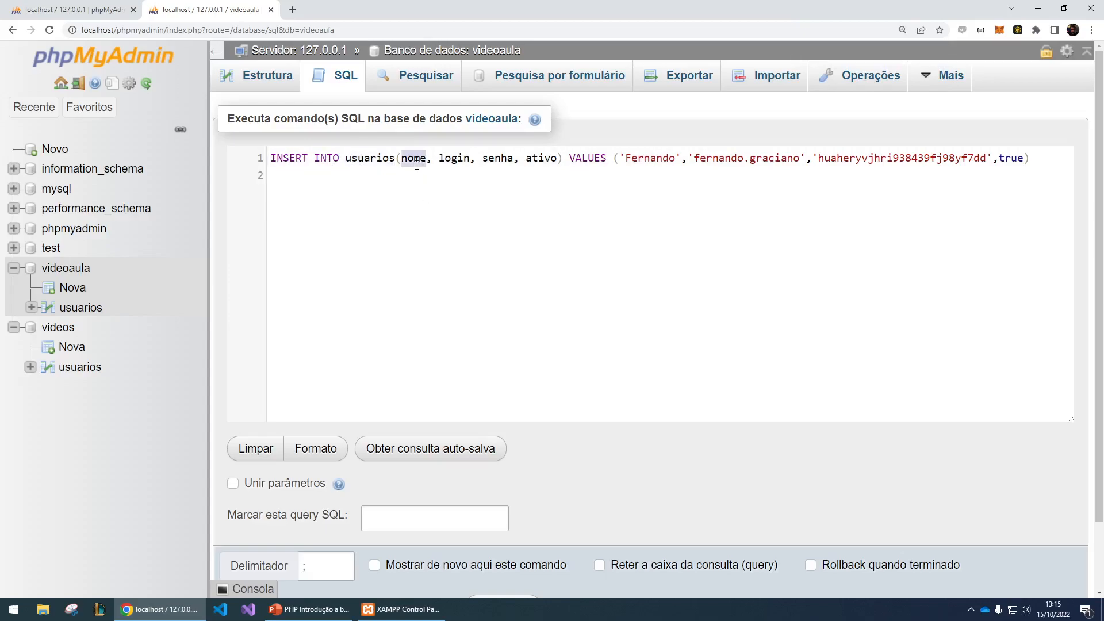
{"action": "double_click", "coordinate": [456, 161]}
{"action": "double_click", "coordinate": [505, 161]}
{"action": "left_click", "coordinate": [545, 161]}
{"action": "double_click", "coordinate": [545, 158]}
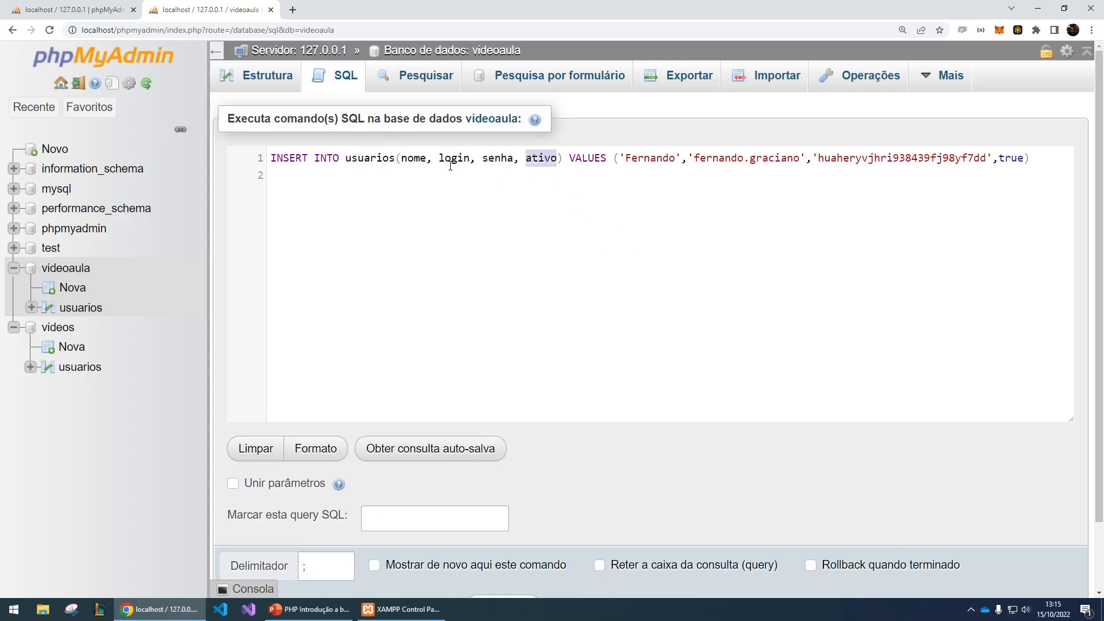
{"action": "left_click_drag", "start_coordinate": [398, 161], "coordinate": [989, 159]}
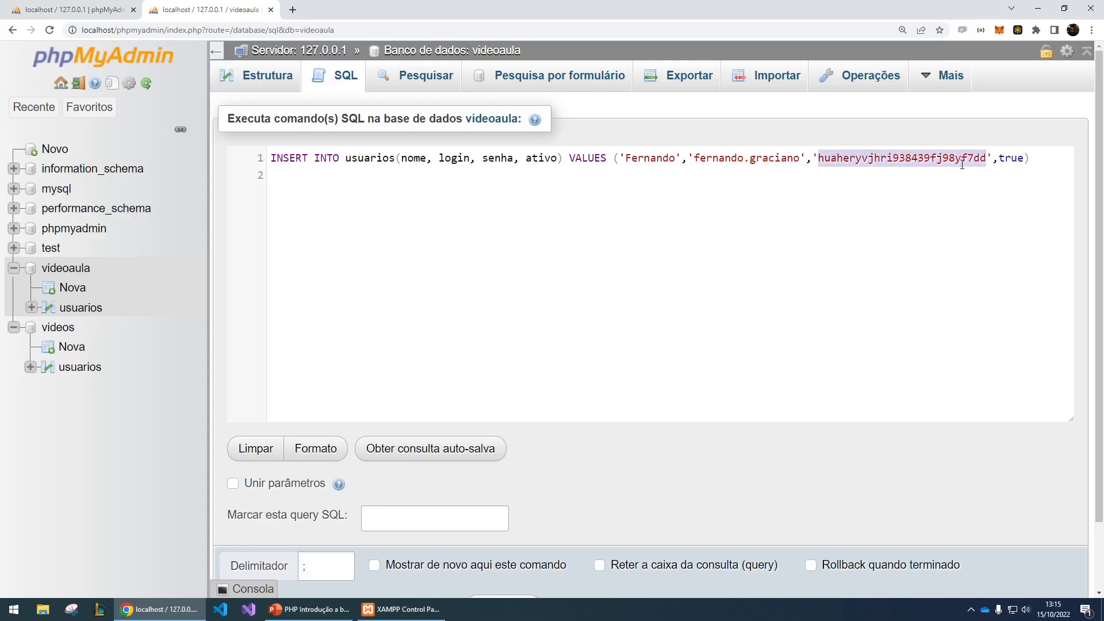
{"action": "double_click", "coordinate": [1010, 161]}
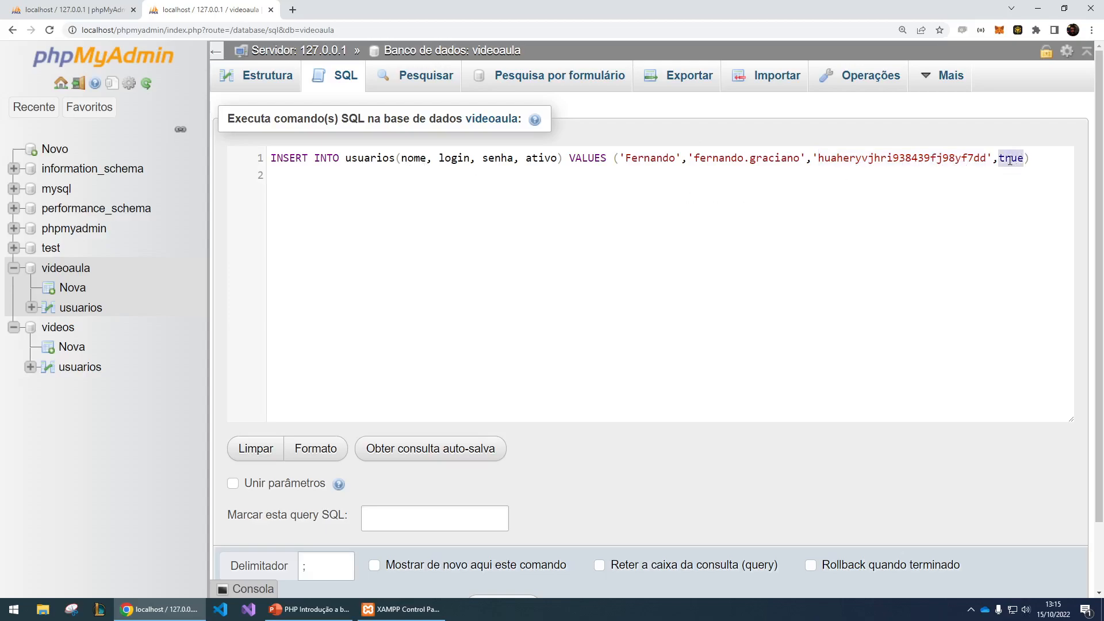
{"action": "double_click", "coordinate": [533, 162]}
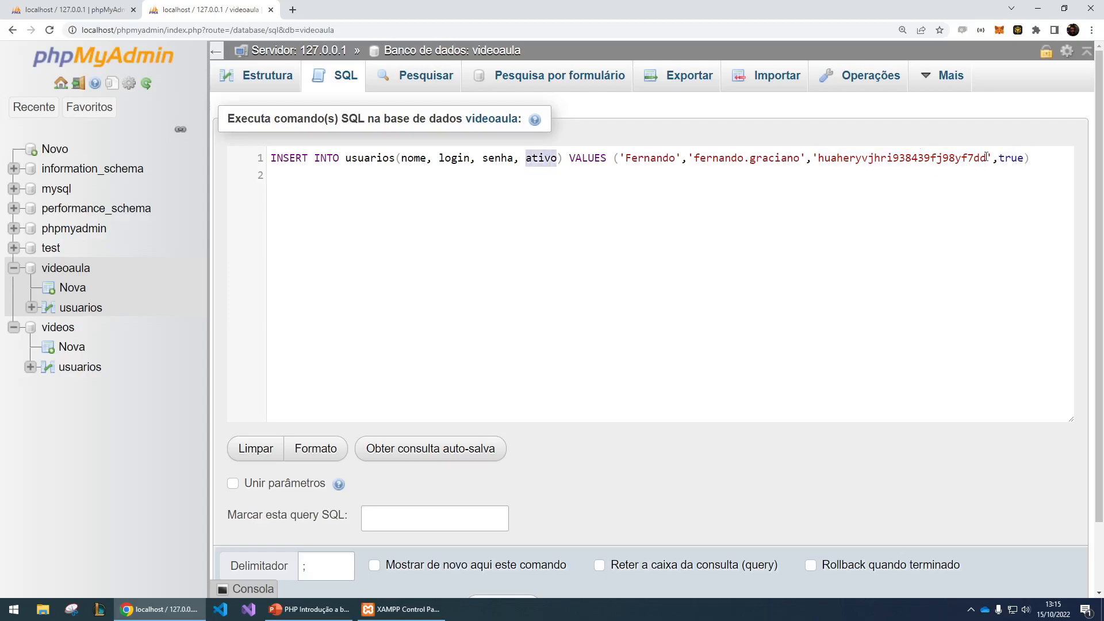
- Run the INSERT INTO usuarios statement and browse the usuarios table of the videoaula database
{"action": "key", "text": "ctrl+minus"}
{"action": "key", "text": "ctrl+minus"}
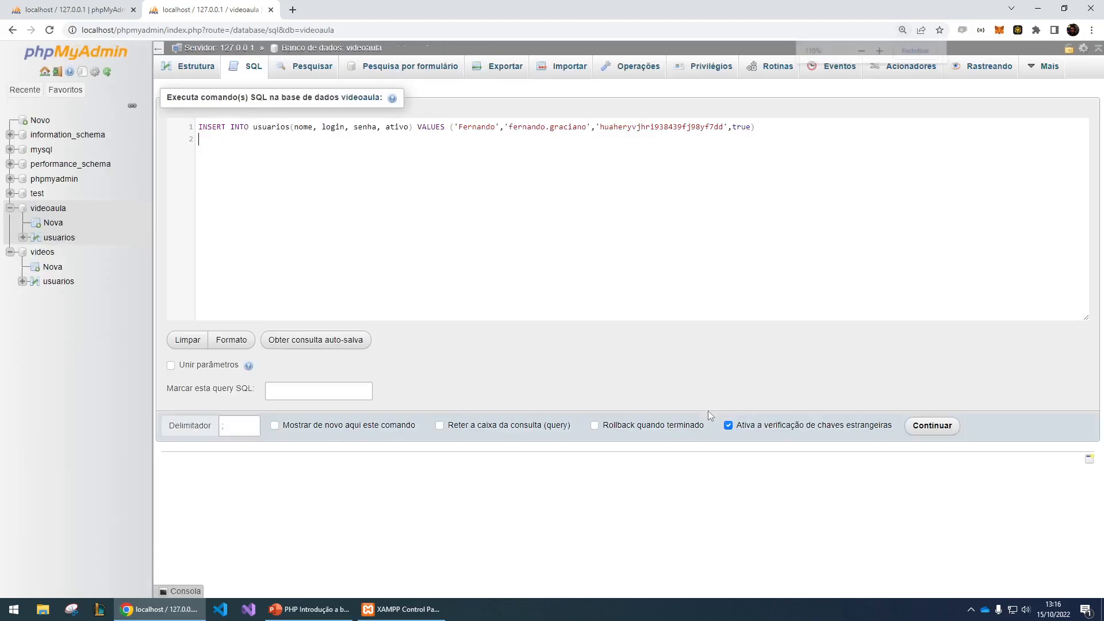
{"action": "left_click", "coordinate": [931, 426]}
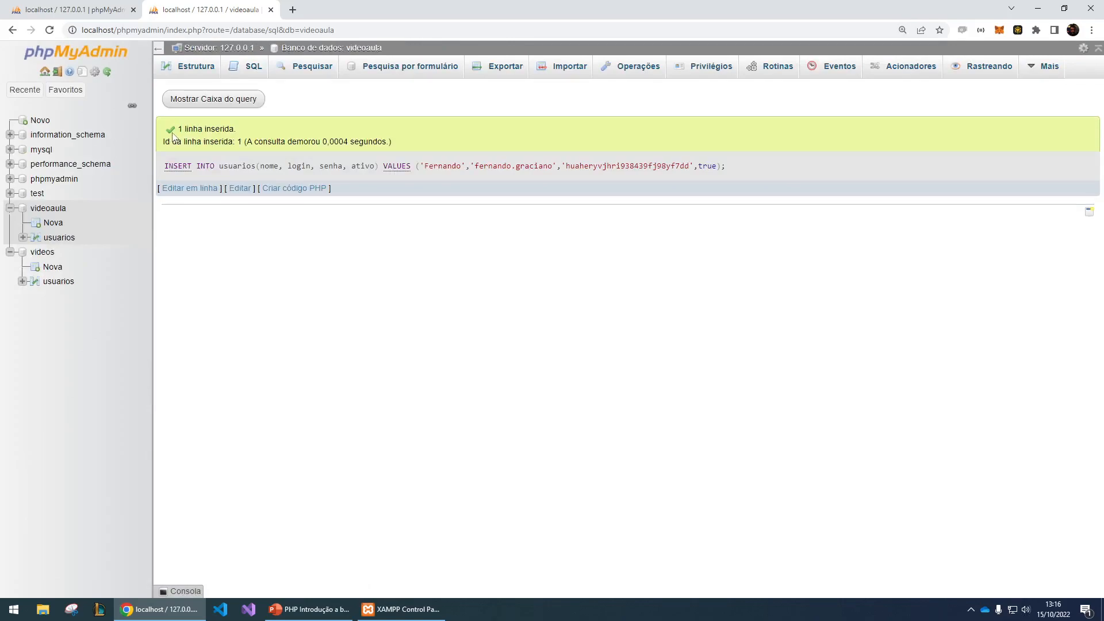
{"action": "left_click_drag", "start_coordinate": [177, 129], "coordinate": [248, 142]}
{"action": "left_click", "coordinate": [58, 238]}
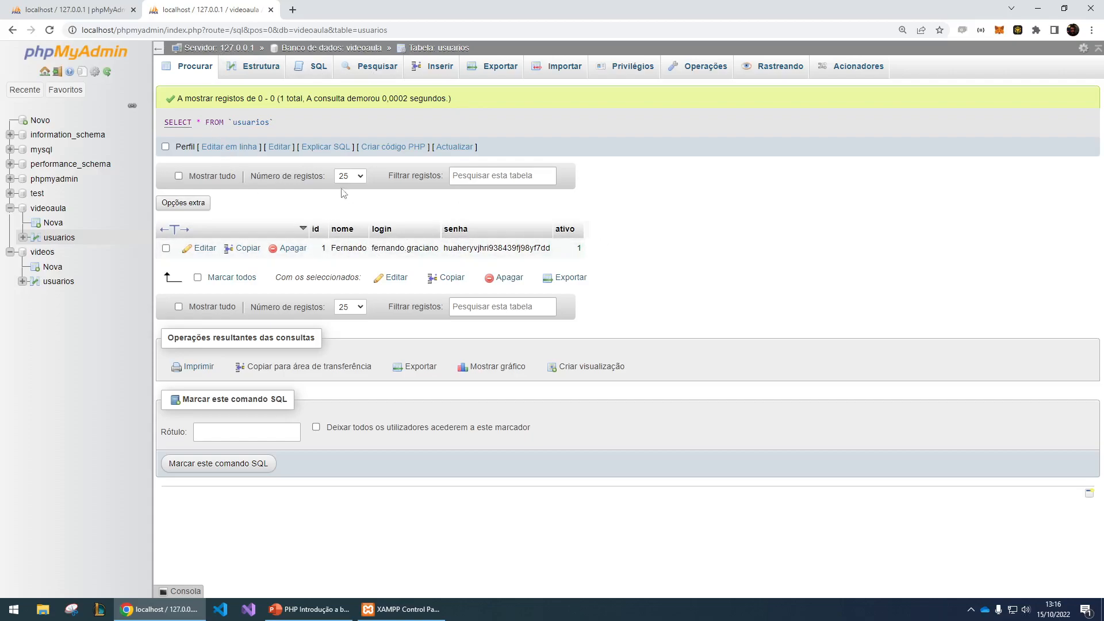
- Start a new record in the videoaula usuarios table, entering the user's first name as nome and the username as login
{"action": "left_click", "coordinate": [432, 69]}
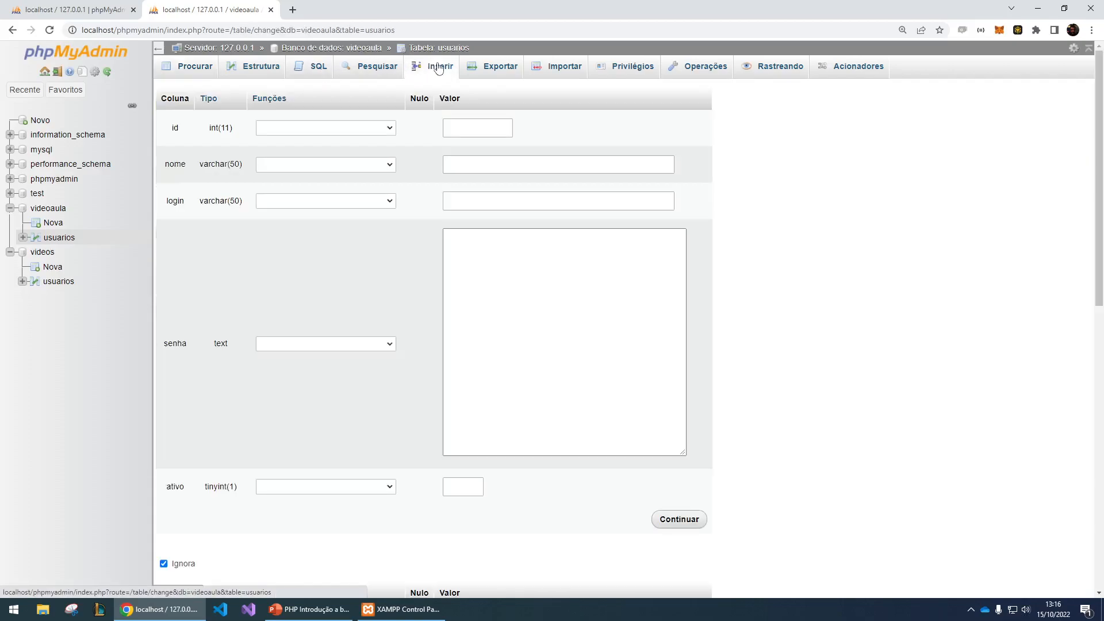
{"action": "left_click", "coordinate": [472, 165]}
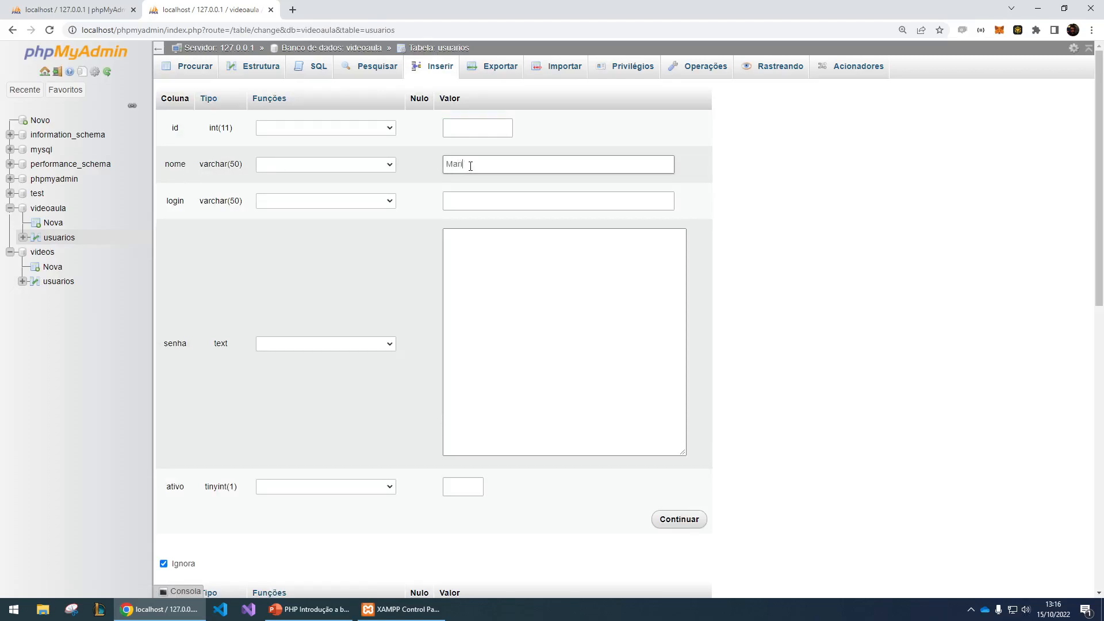
{"action": "left_click", "coordinate": [490, 196]}
{"action": "type", "text": "maria.silva"}
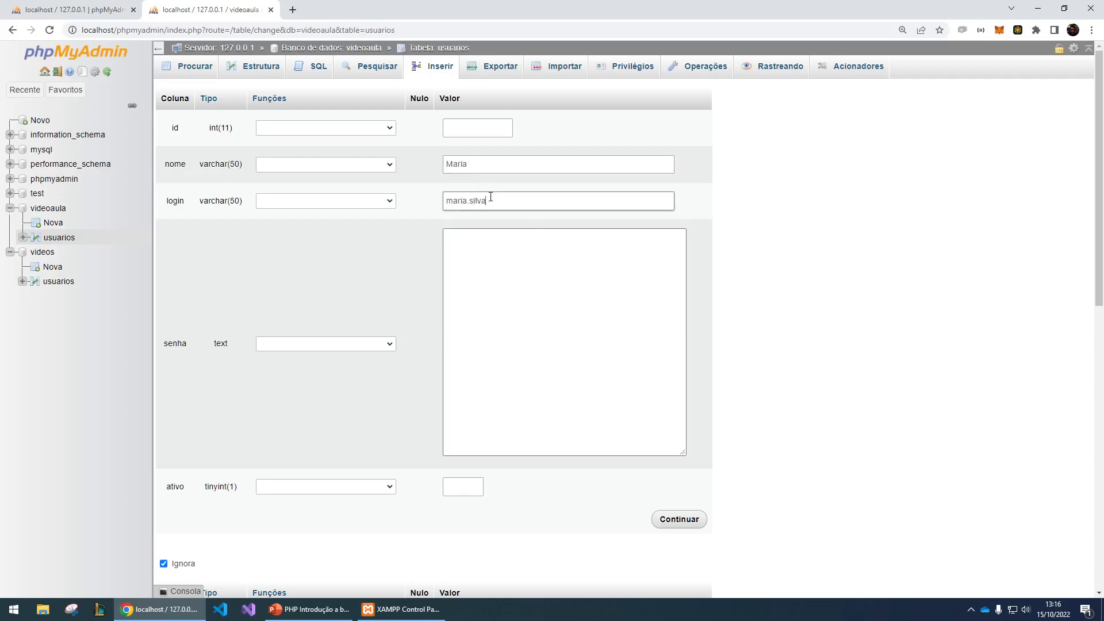
- Enter a random password string as senha, set ativo to 1 and insert the record
{"action": "left_click", "coordinate": [545, 264]}
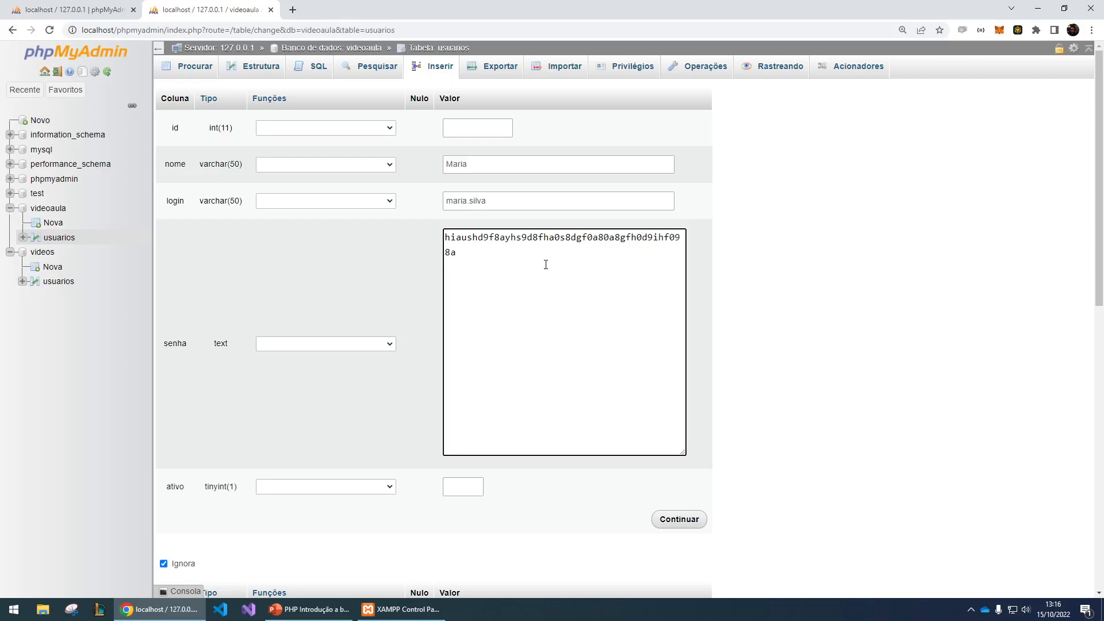
{"action": "left_click", "coordinate": [446, 487]}
{"action": "type", "text": "1"}
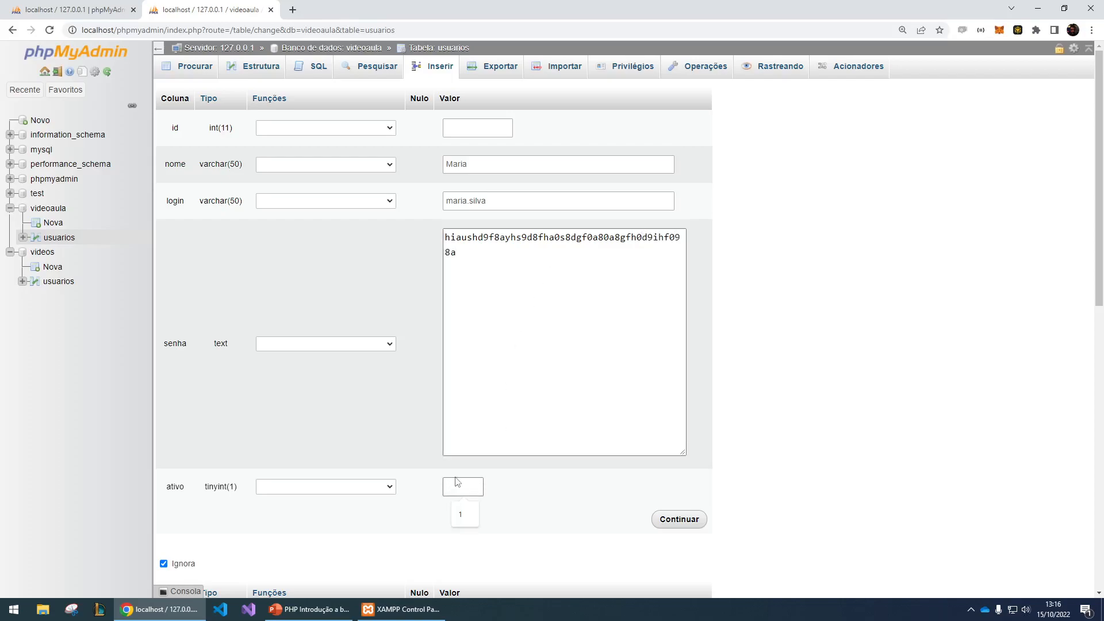
{"action": "left_click", "coordinate": [673, 518]}
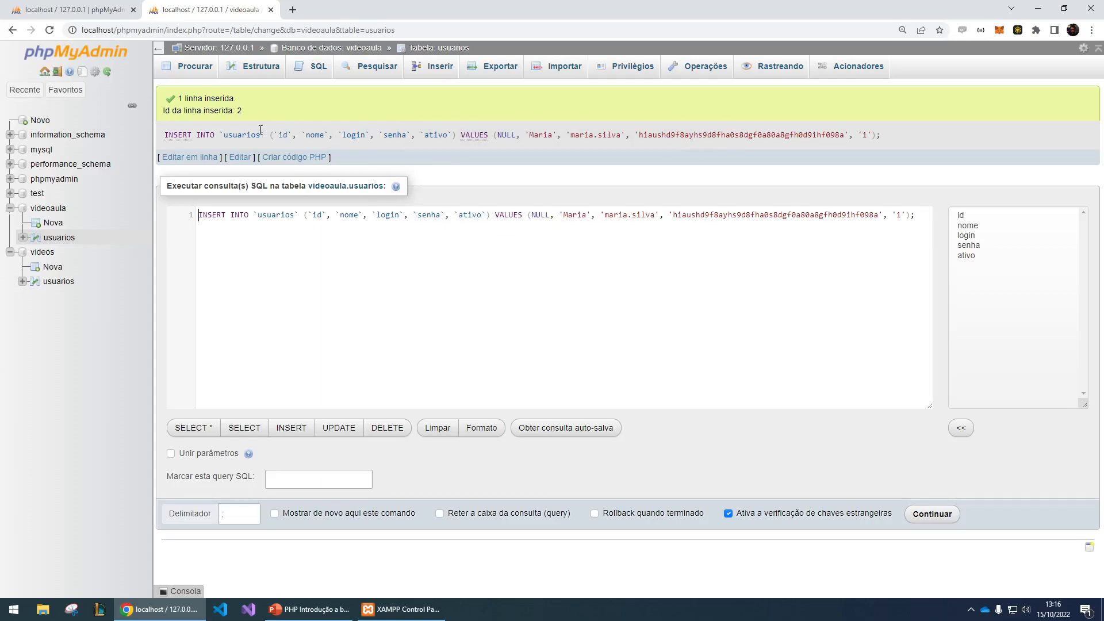
- Review the id and NULL parts of the generated INSERT statement, and inspect the usuarios table's rows and SELECT query
{"action": "left_click_drag", "start_coordinate": [275, 136], "coordinate": [293, 136]}
{"action": "left_click_drag", "start_coordinate": [498, 133], "coordinate": [517, 135]}
{"action": "left_click", "coordinate": [50, 242]}
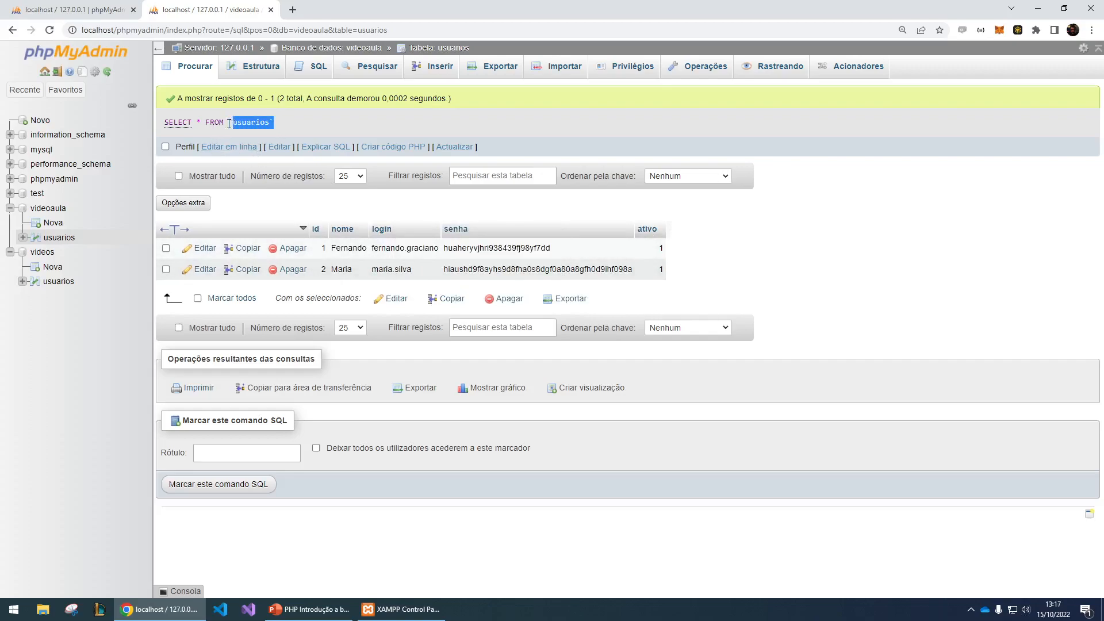
{"action": "left_click_drag", "start_coordinate": [232, 123], "coordinate": [164, 123]}
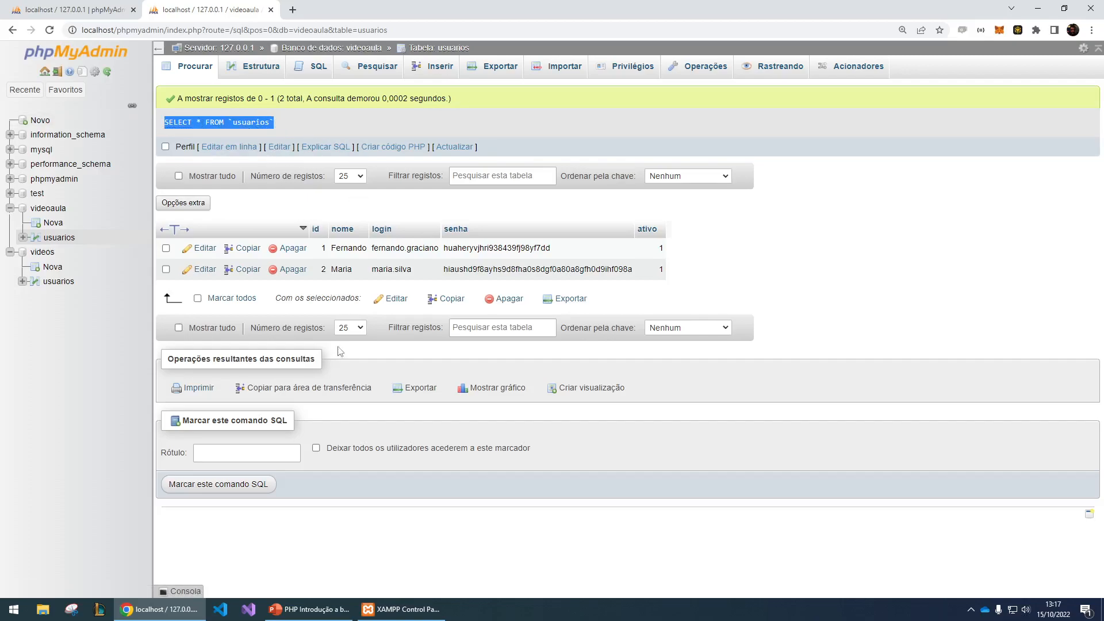
- Switch to the PowerPoint presentation and copy the SELECT * FROM usuários statement from slide 14
{"action": "mouse_move", "coordinate": [309, 608]}
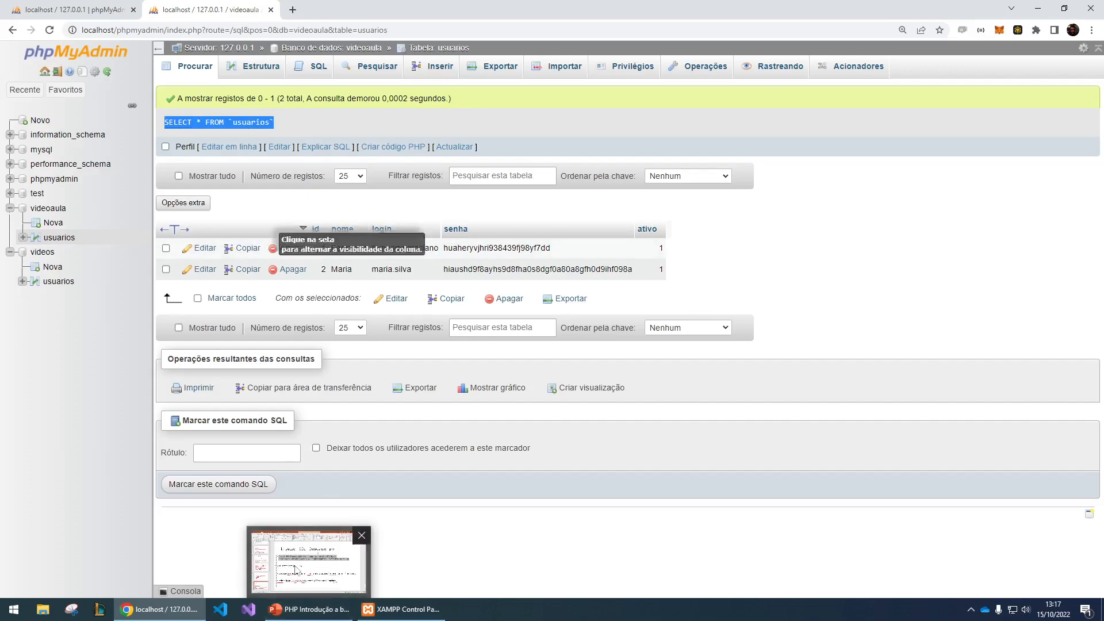
{"action": "left_click", "coordinate": [295, 547]}
{"action": "left_click", "coordinate": [262, 345]}
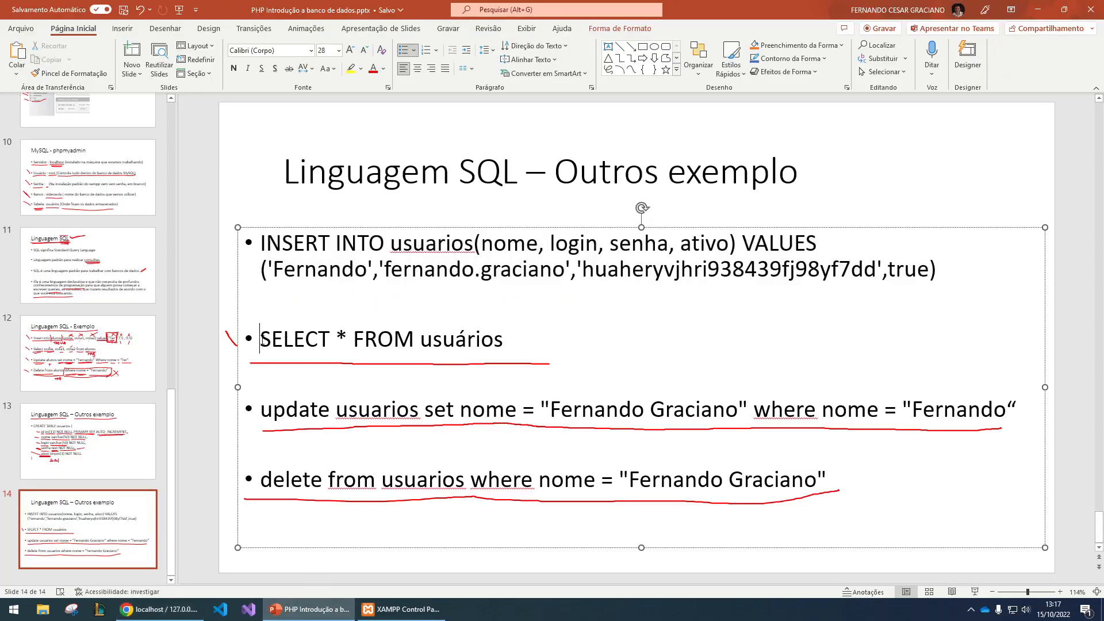
{"action": "left_click_drag", "start_coordinate": [262, 341], "coordinate": [473, 333]}
{"action": "key", "text": "ctrl+c"}
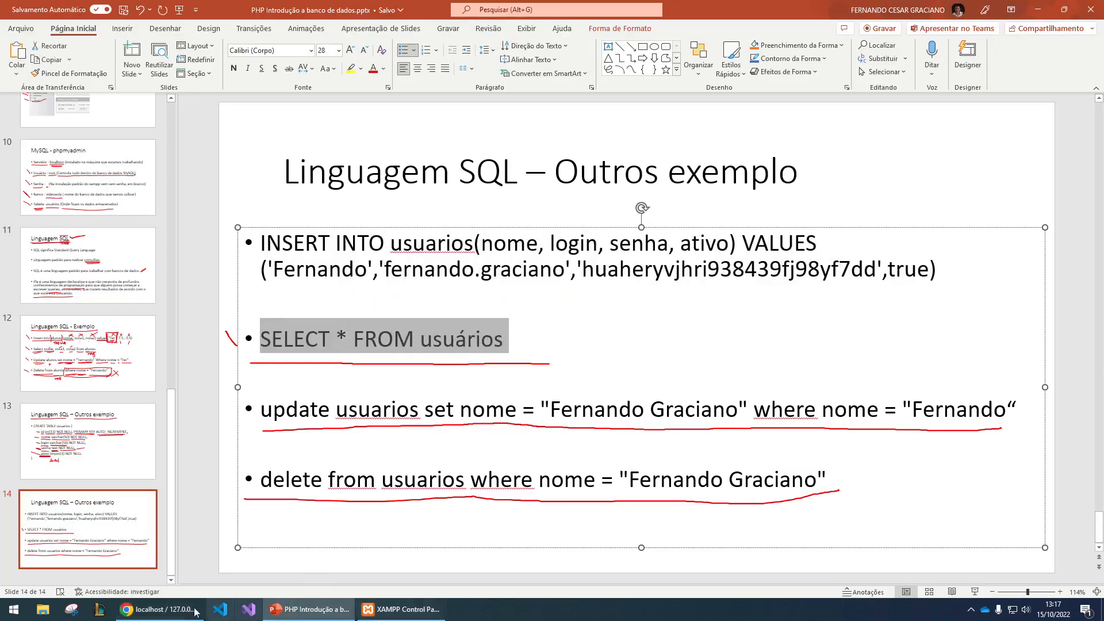
- Switch back to phpMyAdmin, replace the table's default query with the copied SELECT statement and correct the table name to usuarios
{"action": "left_click", "coordinate": [161, 609]}
{"action": "left_click", "coordinate": [305, 63]}
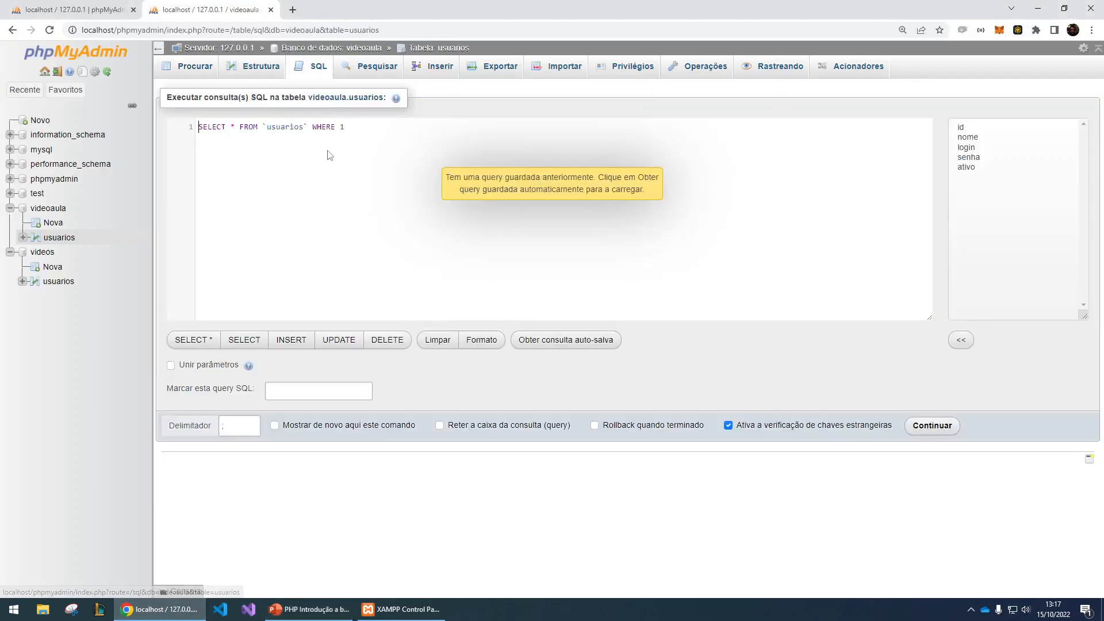
{"action": "key", "text": "ctrl+a"}
{"action": "key", "text": "ctrl+v"}
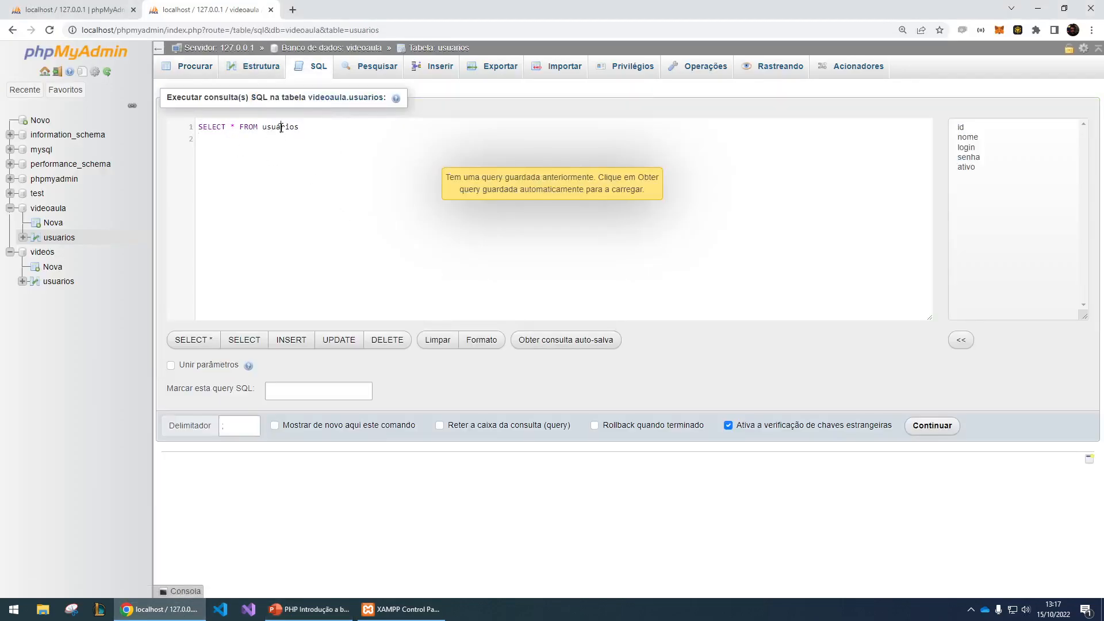
{"action": "key", "text": "BackSpace"}
{"action": "type", "text": "a"}
- Replace the asterisk in the SELECT query with the columns nome, login and run it on usuarios
{"action": "left_click", "coordinate": [359, 124]}
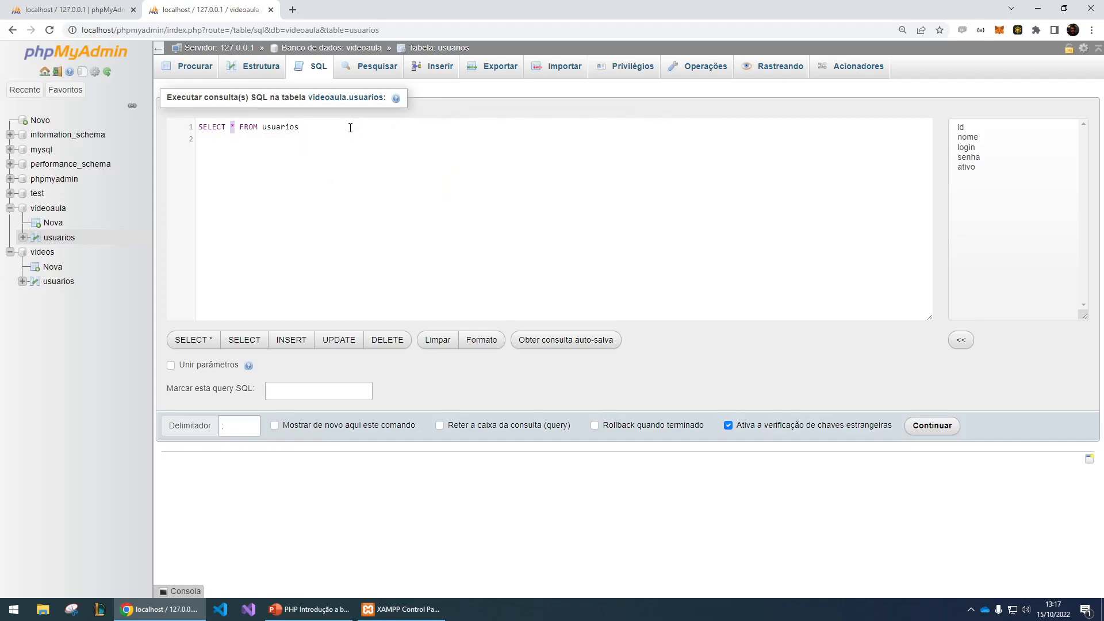
{"action": "type", "text": "nome"}
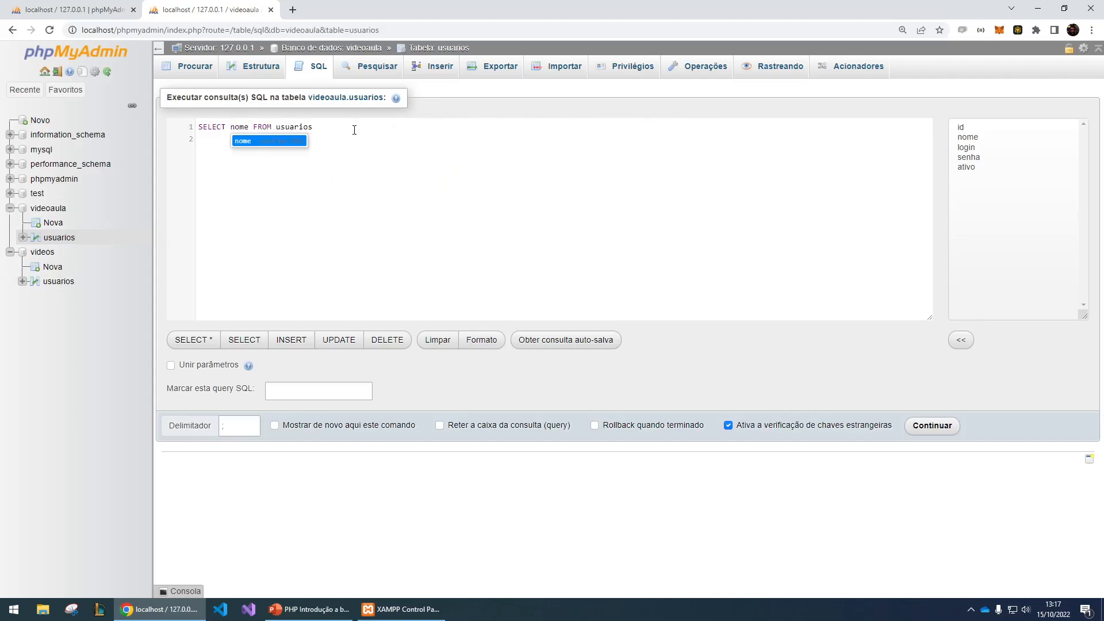
{"action": "type", "text": ", login"}
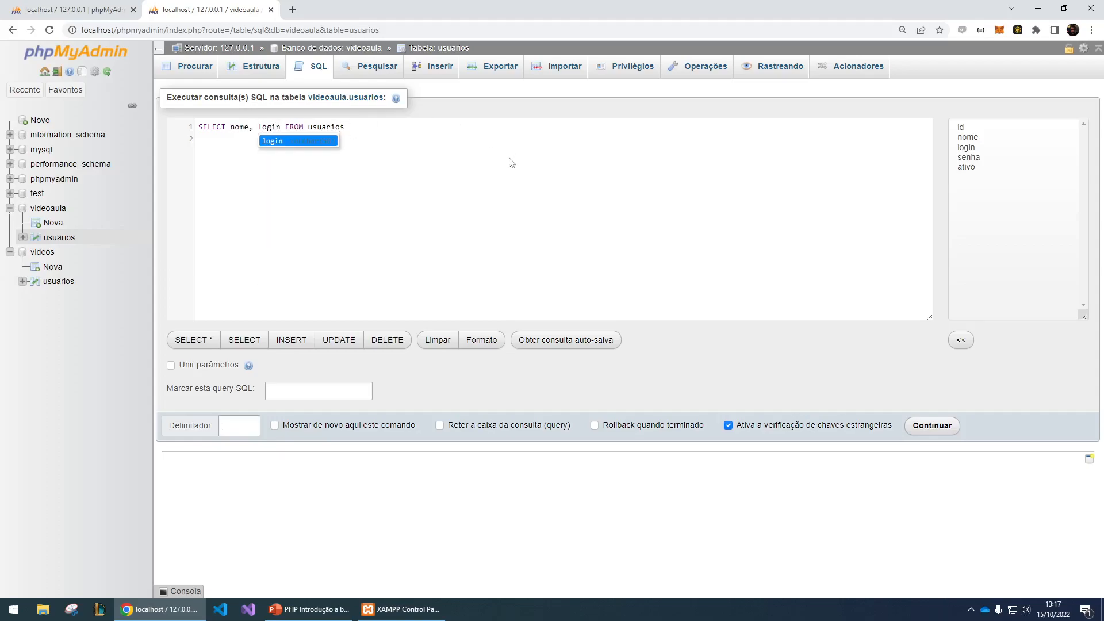
{"action": "left_click", "coordinate": [481, 178]}
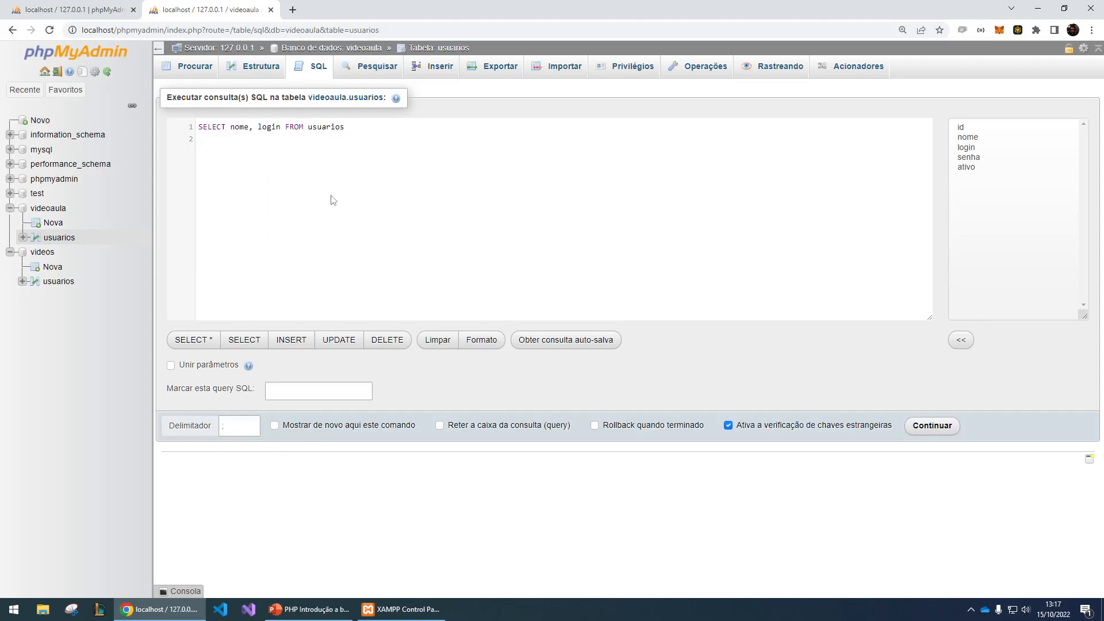
{"action": "left_click", "coordinate": [949, 429]}
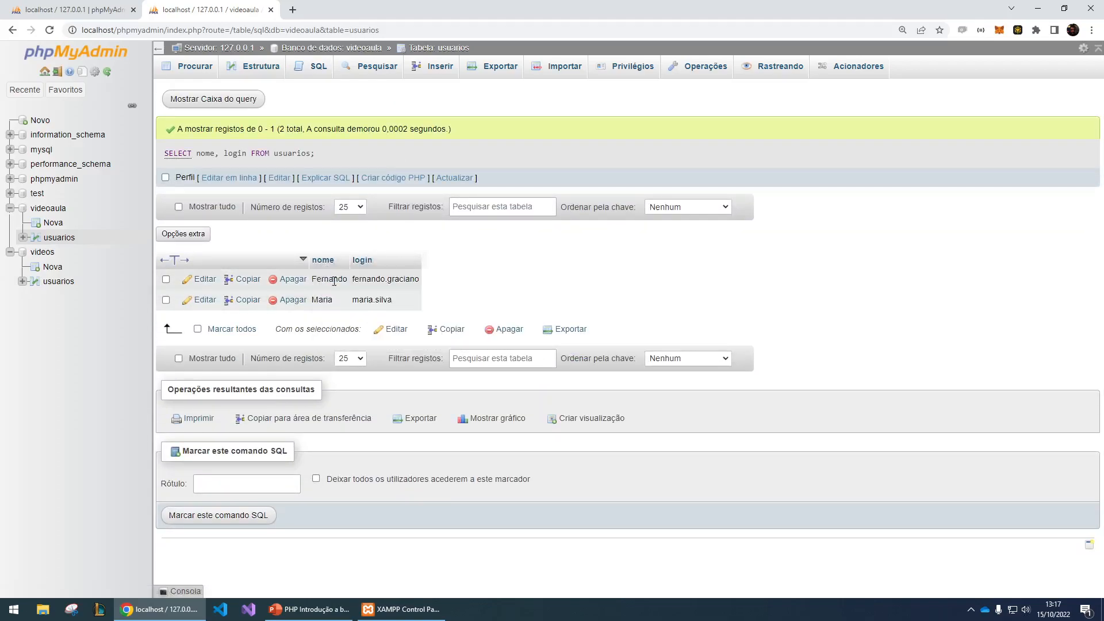
- Edit the executed query inline to add id after login, rerun it and review the selected columns
{"action": "left_click", "coordinate": [235, 179]}
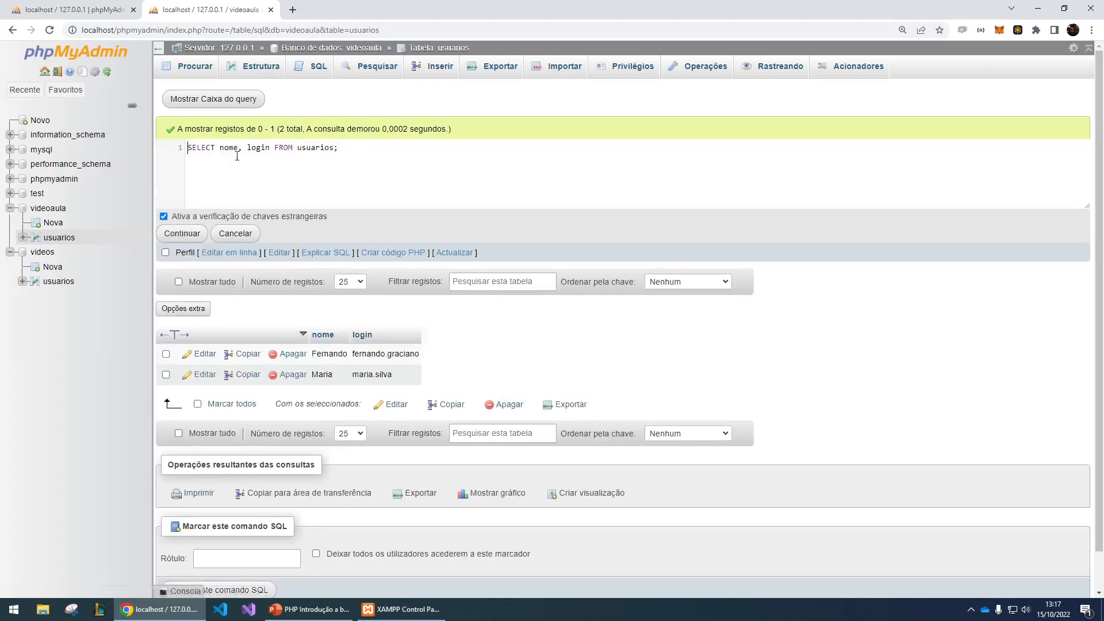
{"action": "left_click", "coordinate": [270, 148]}
{"action": "type", "text": ", id"}
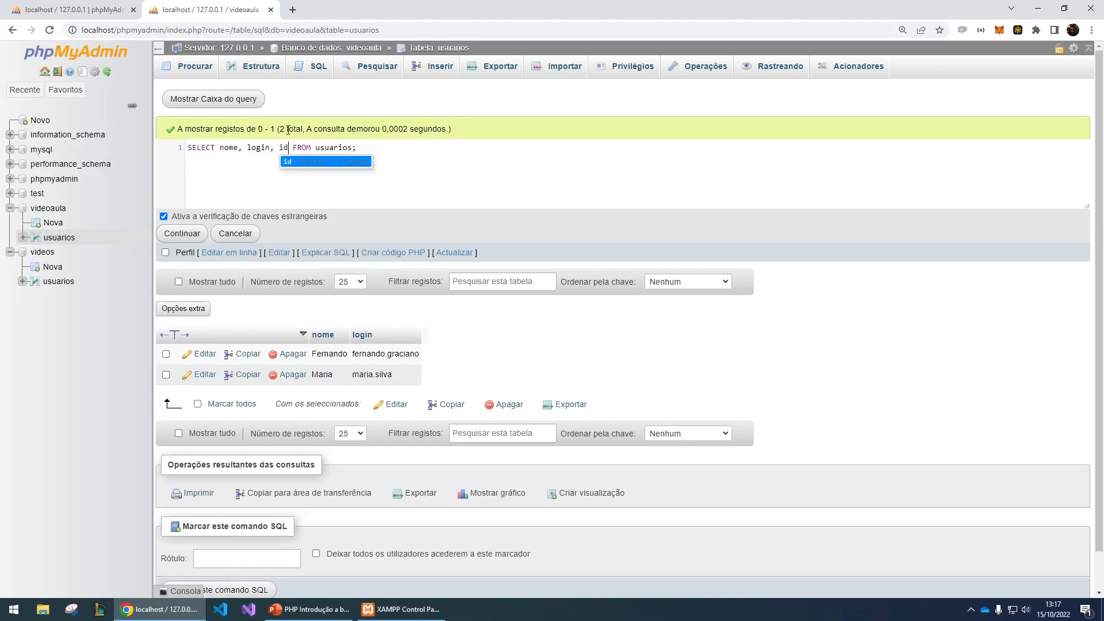
{"action": "left_click", "coordinate": [268, 165]}
{"action": "double_click", "coordinate": [266, 147]}
{"action": "left_click", "coordinate": [269, 175]}
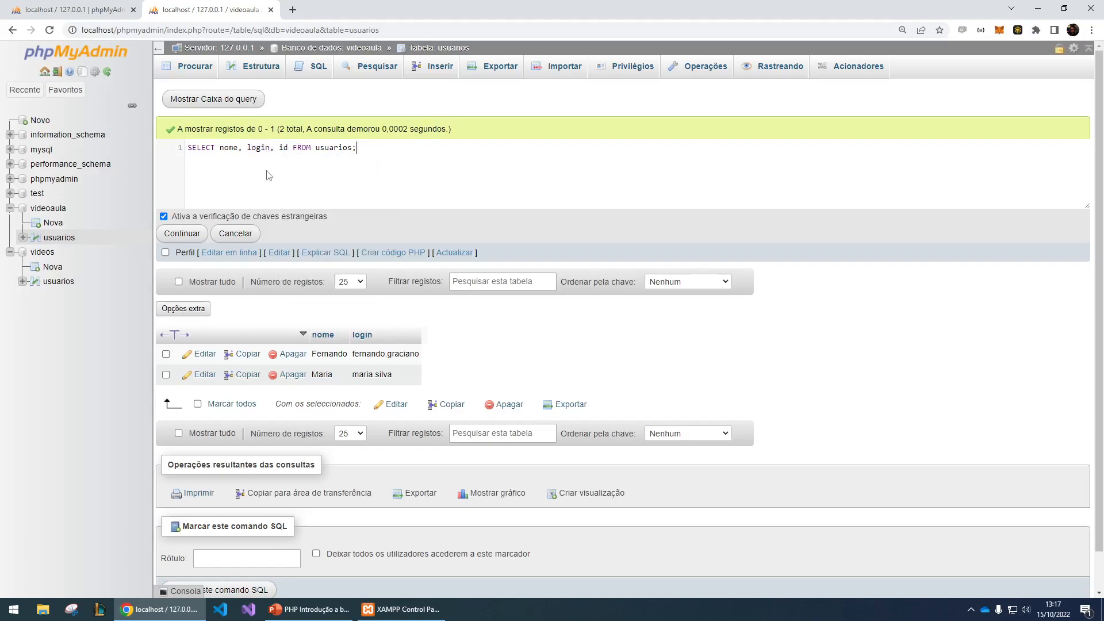
{"action": "left_click", "coordinate": [182, 233]}
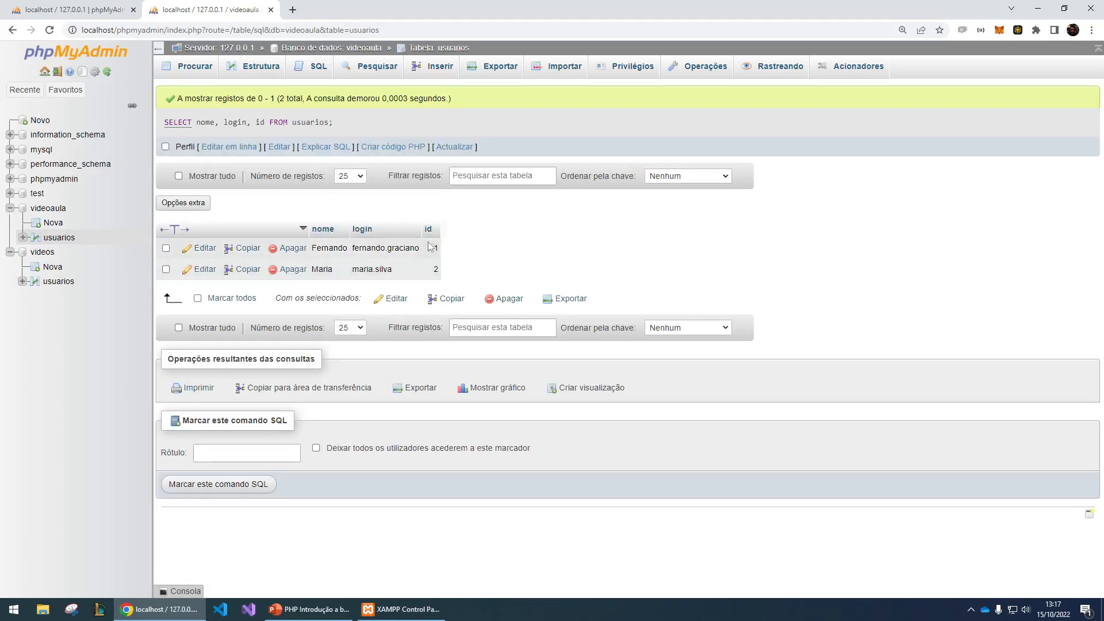
{"action": "left_click_drag", "start_coordinate": [198, 124], "coordinate": [266, 122]}
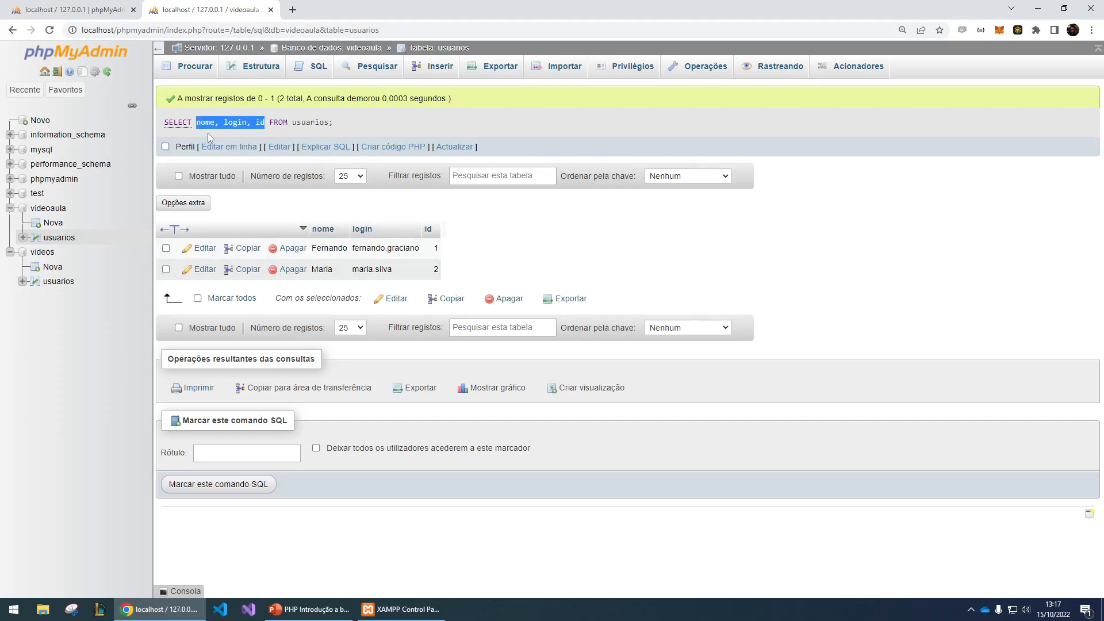
{"action": "left_click", "coordinate": [241, 119]}
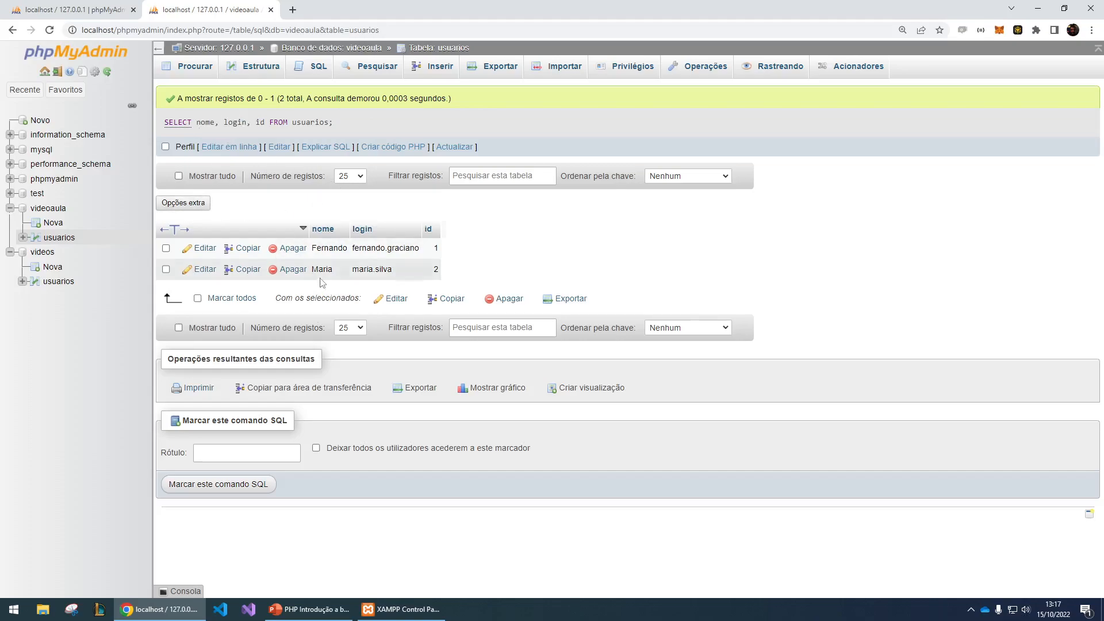
- Add a where condition on nome matching the second record's name to the SELECT query and run it
{"action": "left_click_drag", "start_coordinate": [314, 269], "coordinate": [449, 270]}
{"action": "left_click", "coordinate": [213, 147]}
{"action": "type", "text": "where "}
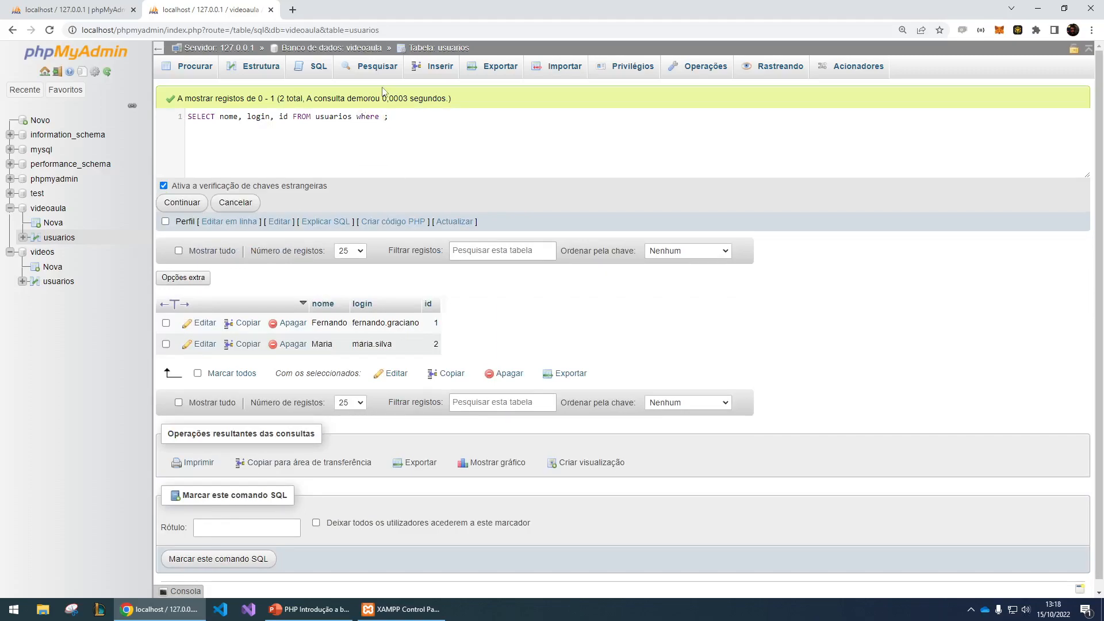
{"action": "type", "text": "nome = \"Maria"}
{"action": "left_click", "coordinate": [185, 204]}
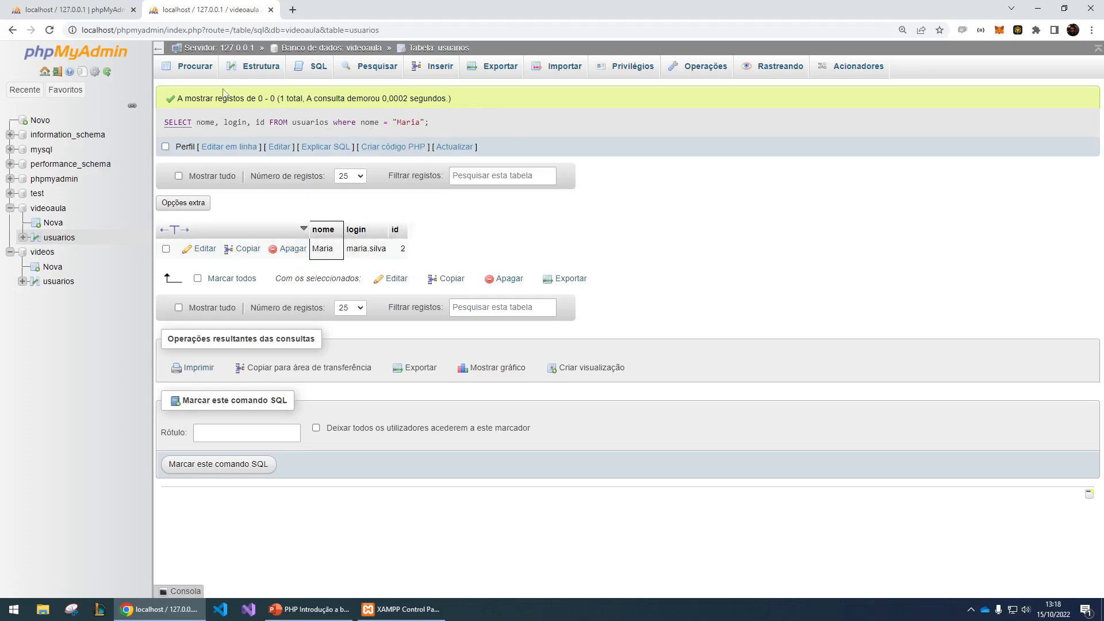
- Remove WHERE 1 from the usuarios table's default SELECT * query and run it
{"action": "left_click", "coordinate": [332, 67]}
{"action": "left_click_drag", "start_coordinate": [309, 127], "coordinate": [368, 124]}
{"action": "key", "text": "BackSpace"}
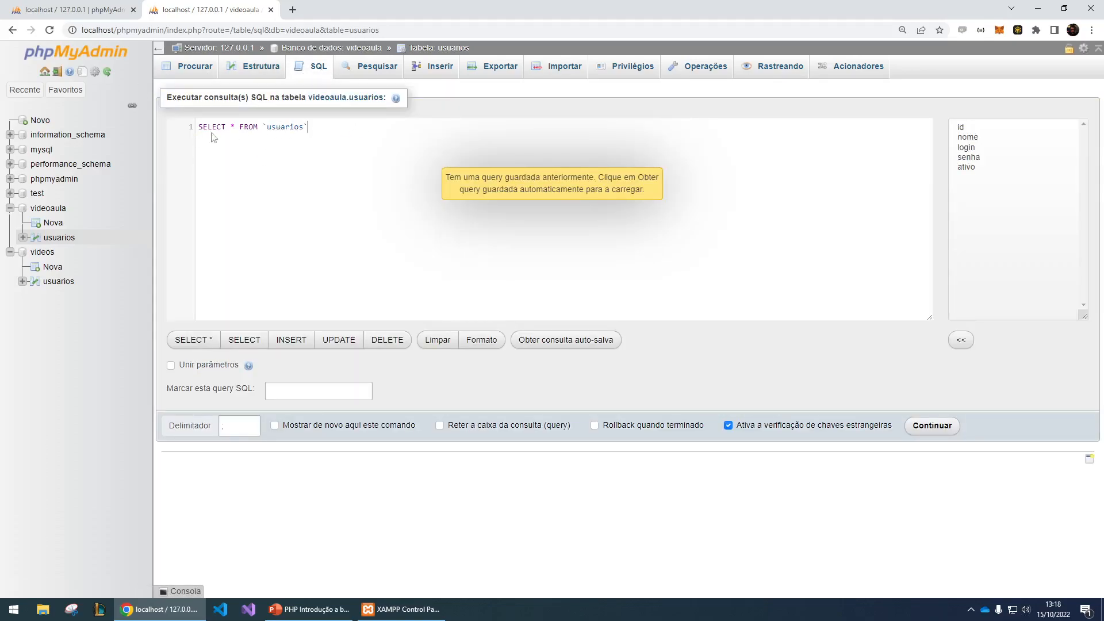
{"action": "left_click", "coordinate": [932, 425]}
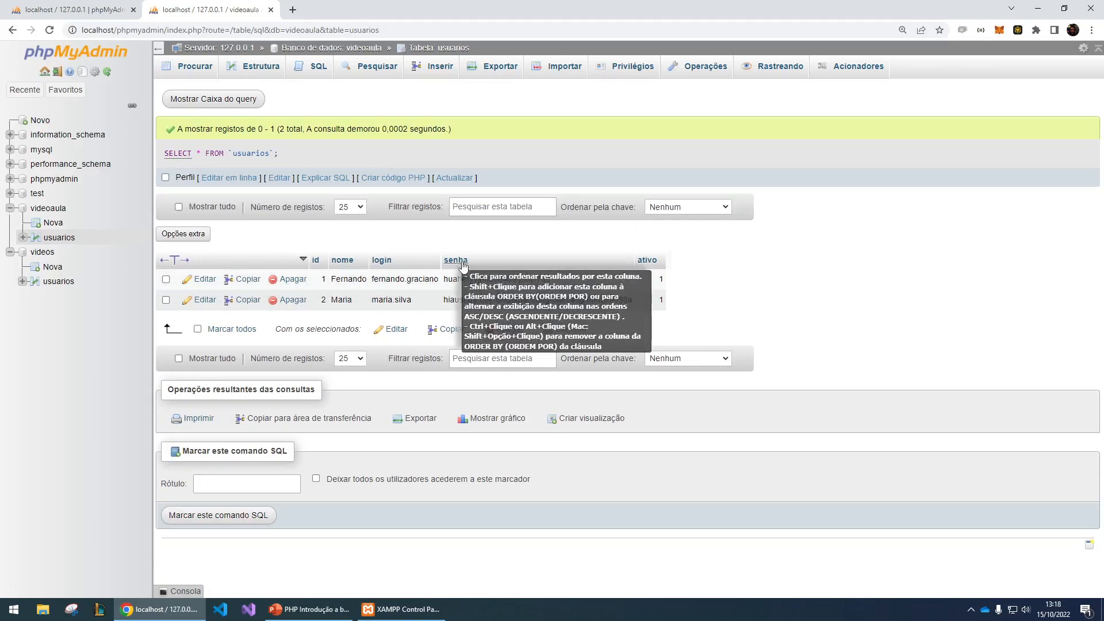
- Switch to the PowerPoint presentation and copy the update usuarios statement from slide 14
{"action": "left_click", "coordinate": [288, 608]}
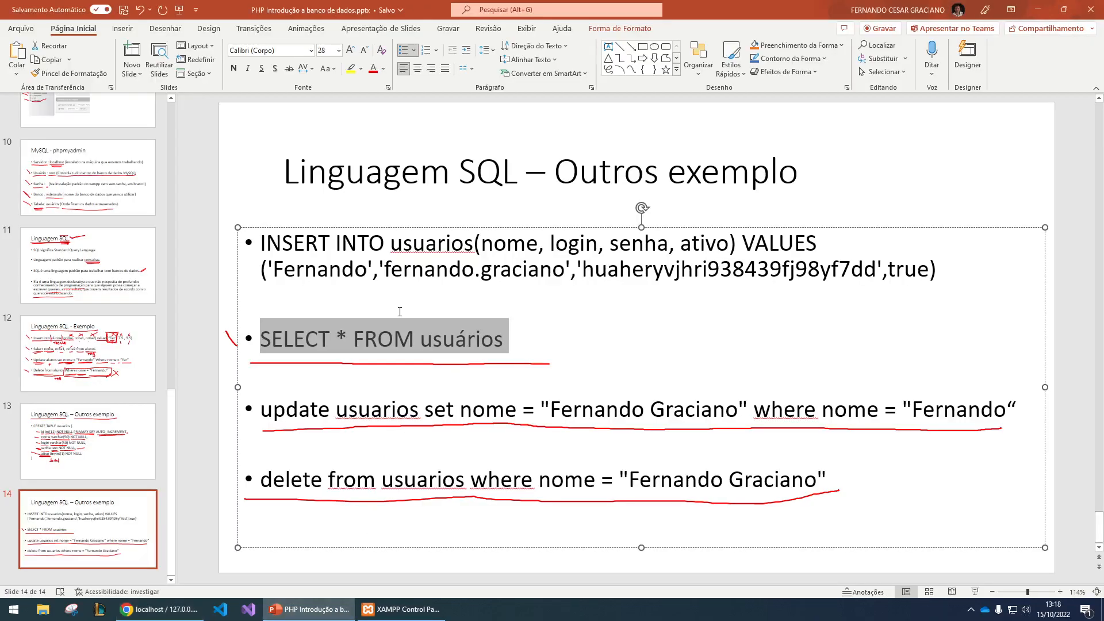
{"action": "left_click", "coordinate": [263, 410]}
{"action": "left_click_drag", "start_coordinate": [262, 412], "coordinate": [1018, 408]}
{"action": "key", "text": "ctrl+c"}
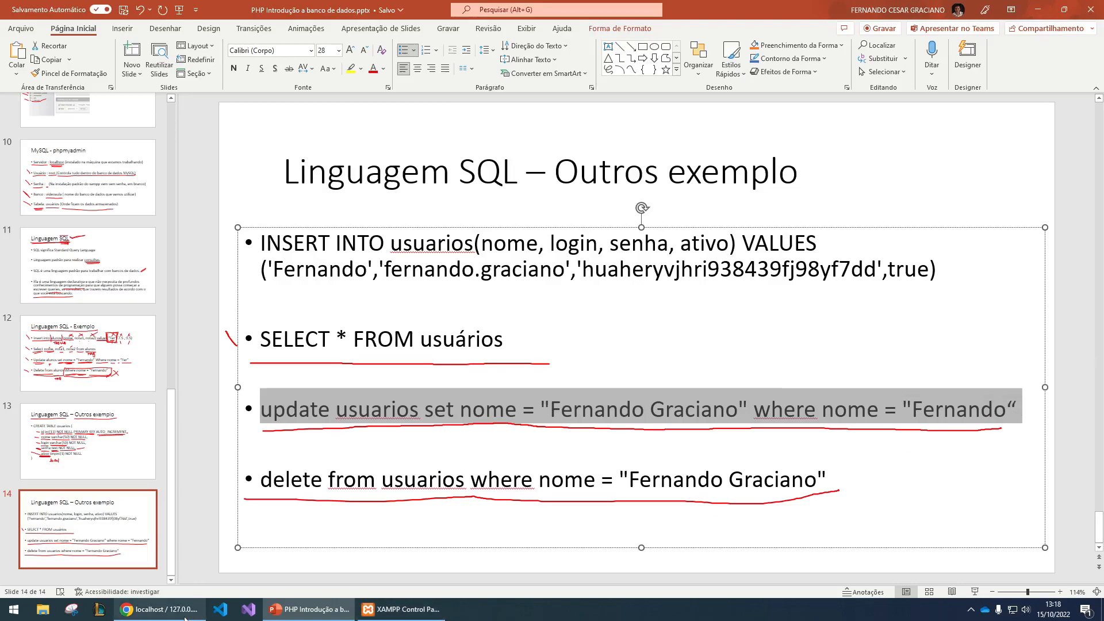
- Switch back to phpMyAdmin and replace the usuarios table's default query with the copied update statement, without the trailing blank line
{"action": "left_click", "coordinate": [161, 609]}
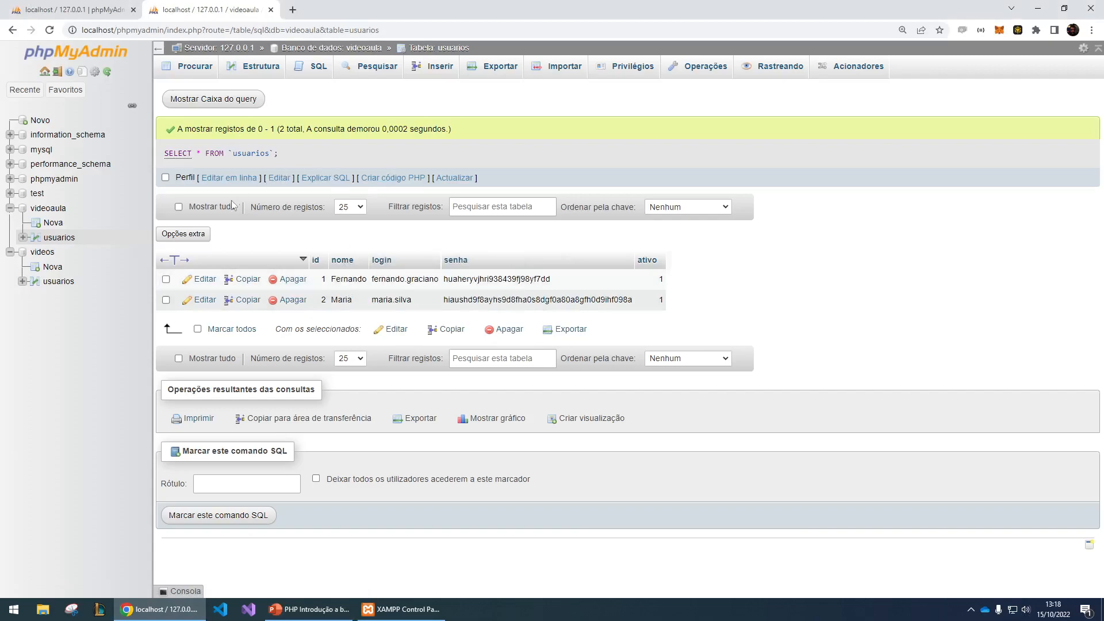
{"action": "left_click", "coordinate": [287, 181]}
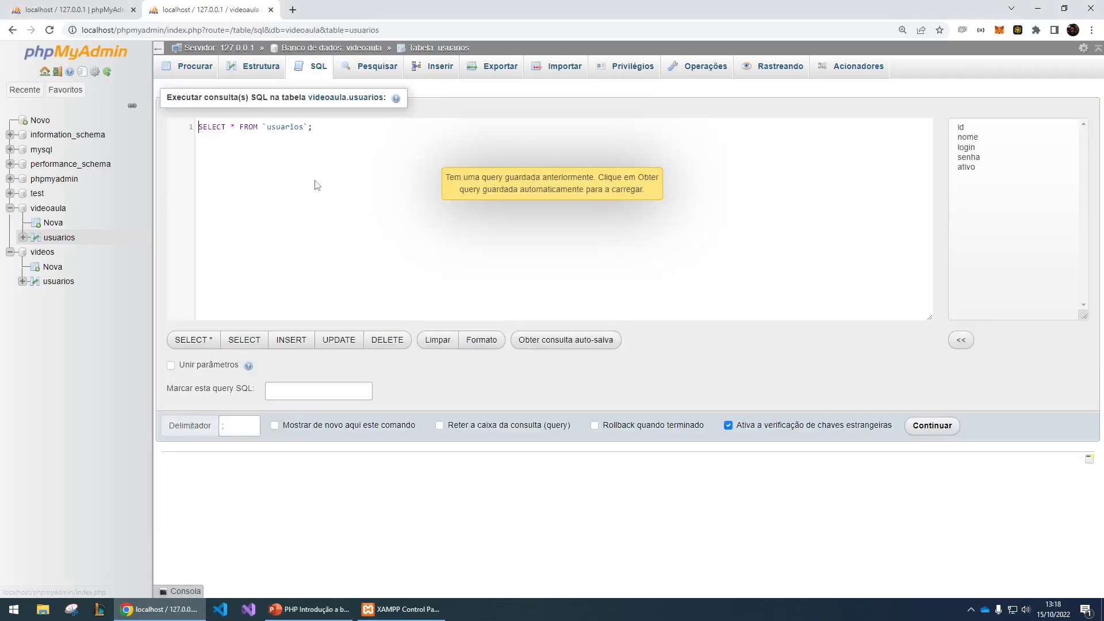
{"action": "triple_click", "coordinate": [331, 121]}
{"action": "left_click", "coordinate": [313, 65]}
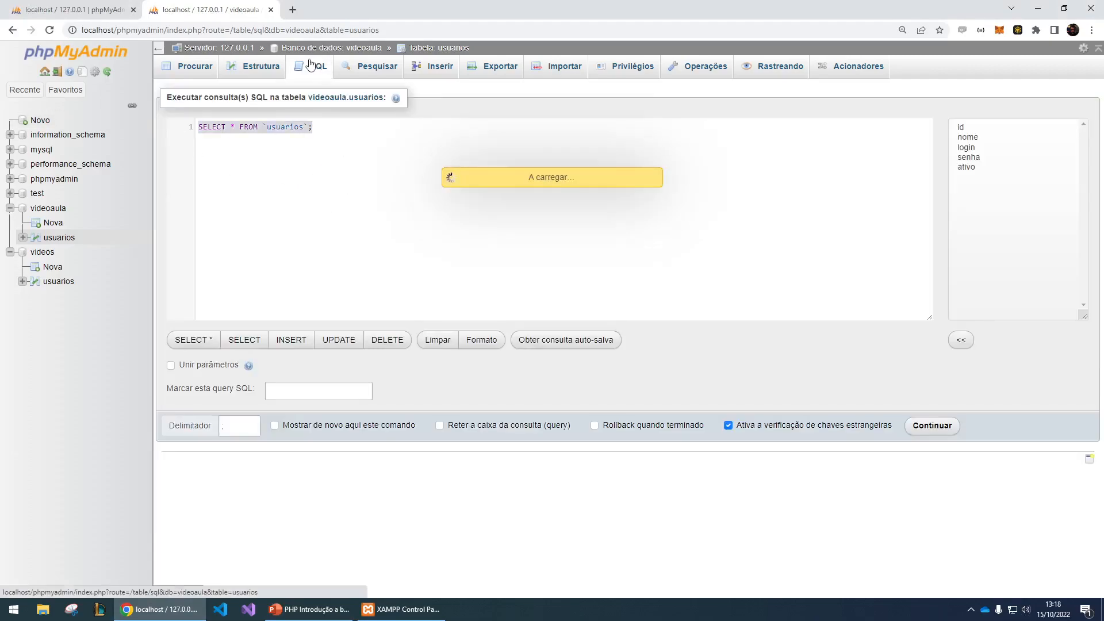
{"action": "left_click_drag", "start_coordinate": [369, 127], "coordinate": [200, 127]}
{"action": "key", "text": "ctrl+v"}
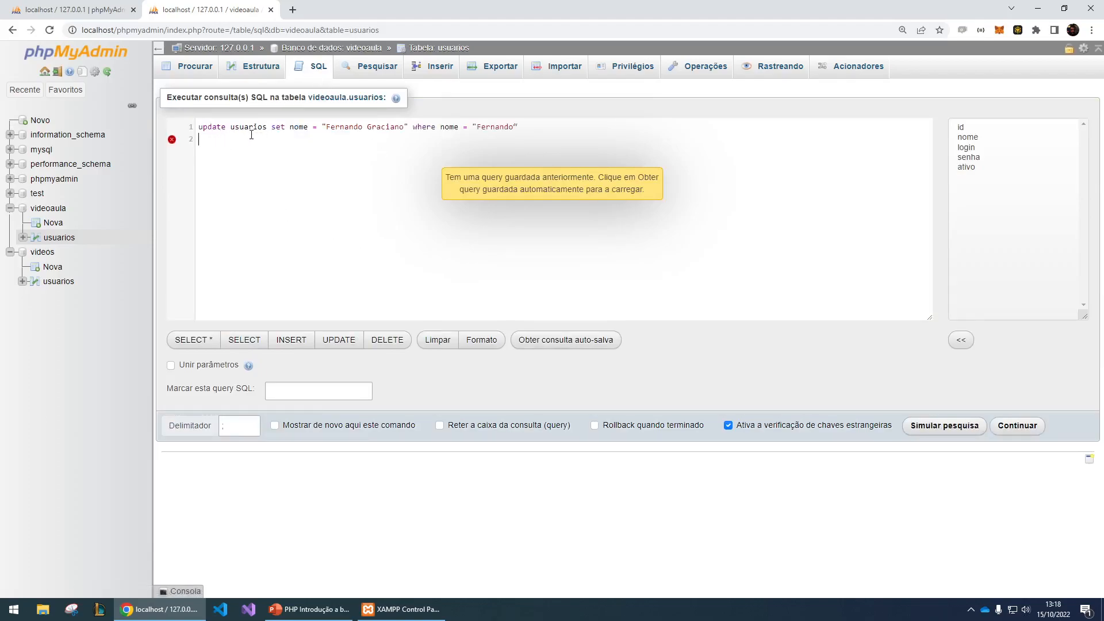
{"action": "key", "text": "BackSpace"}
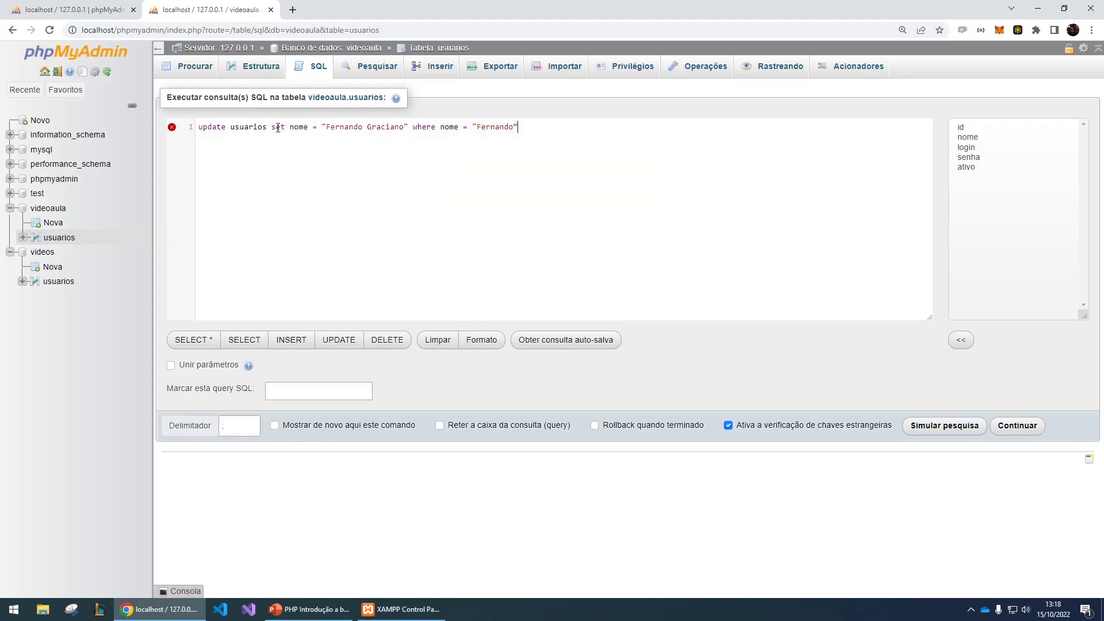
- Correct the closing quotation mark of the where value and run the update statement that changes nome
{"action": "left_click_drag", "start_coordinate": [326, 128], "coordinate": [432, 130]}
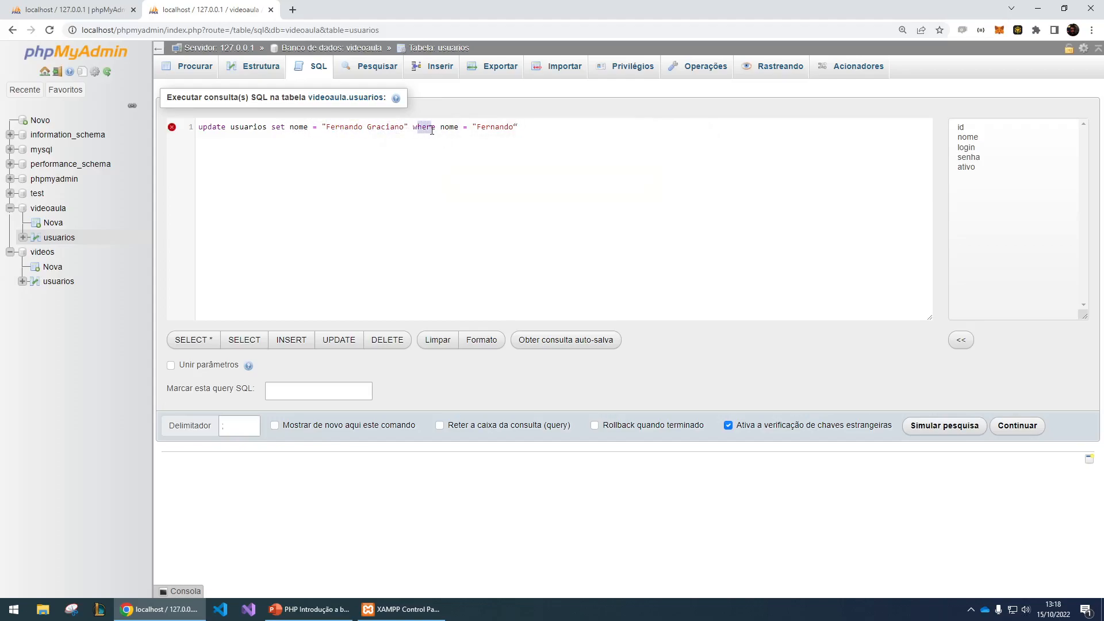
{"action": "double_click", "coordinate": [489, 130]}
{"action": "left_click", "coordinate": [520, 126]}
{"action": "left_click", "coordinate": [1026, 423]}
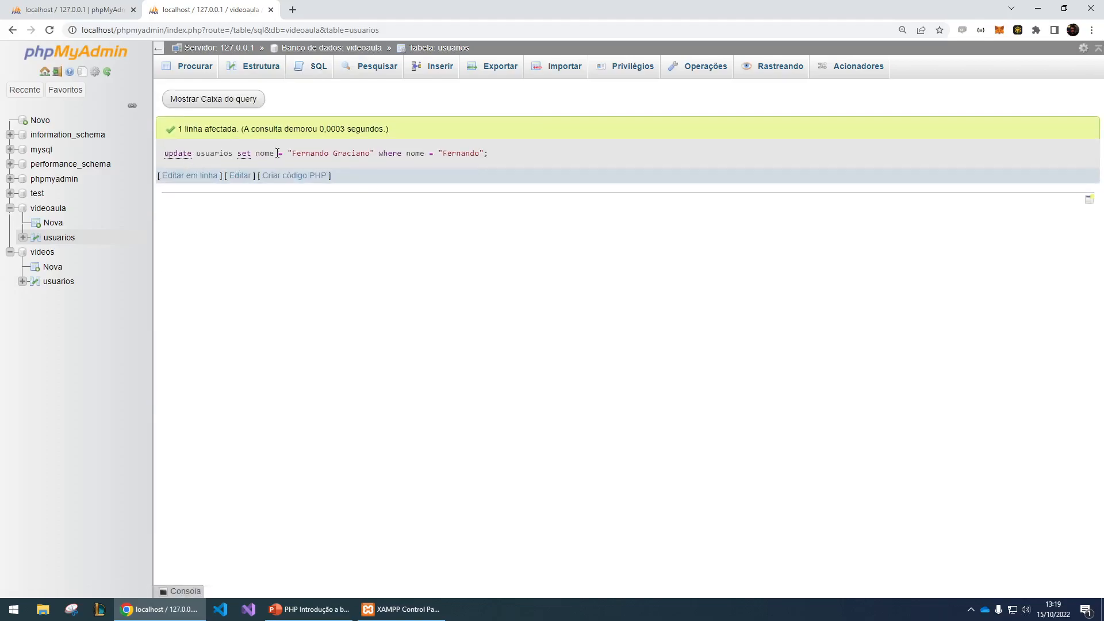
{"action": "left_click_drag", "start_coordinate": [179, 129], "coordinate": [246, 130]}
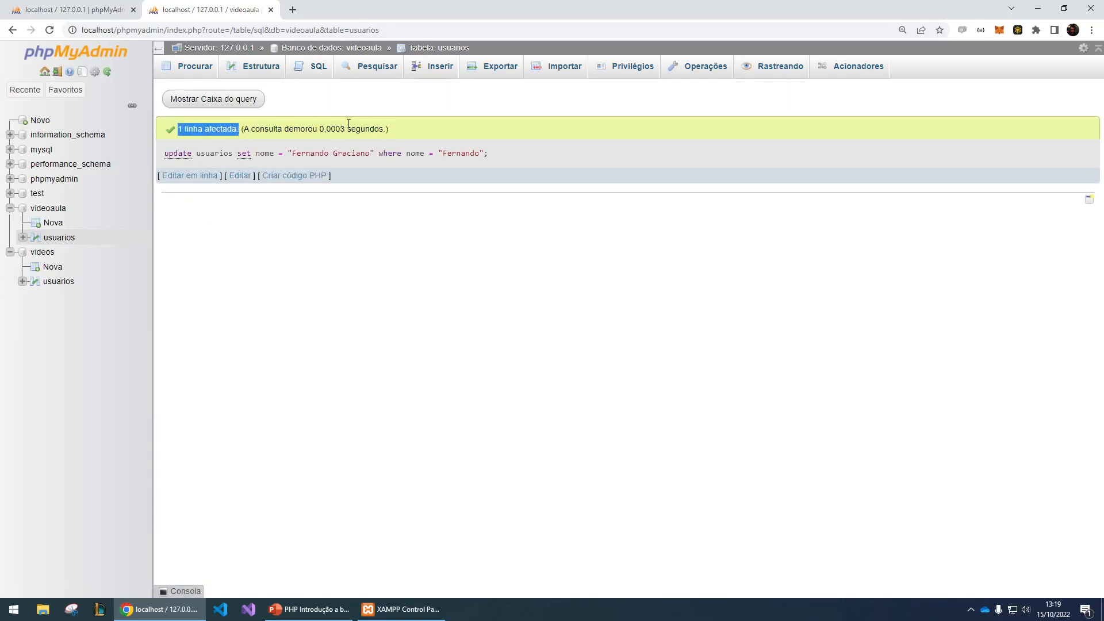
- Run SELECT * FROM usuarios without the WHERE clause and check the updated nome in the record with id 1
{"action": "left_click", "coordinate": [315, 66]}
{"action": "double_click", "coordinate": [238, 126]}
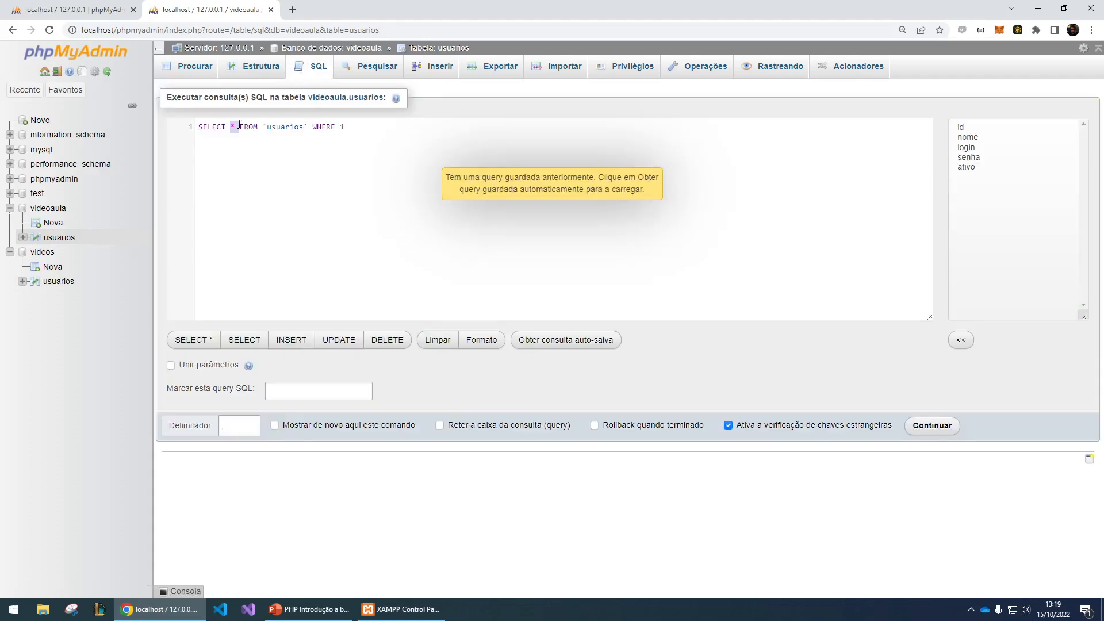
{"action": "left_click_drag", "start_coordinate": [314, 125], "coordinate": [381, 124]}
{"action": "key", "text": "BackSpace"}
{"action": "left_click", "coordinate": [930, 426]}
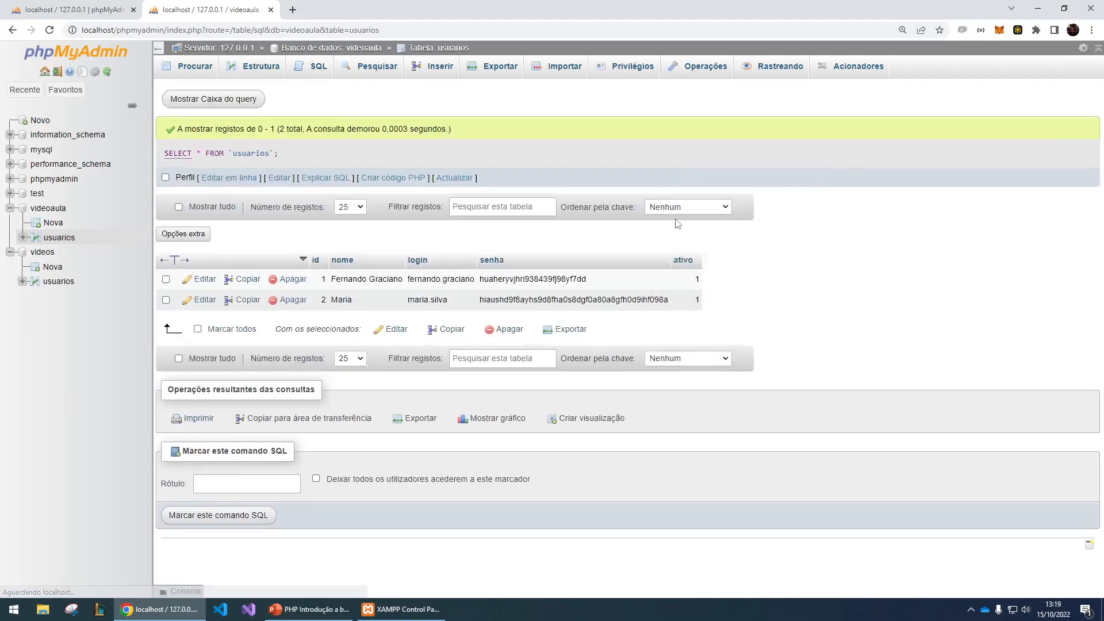
{"action": "left_click_drag", "start_coordinate": [333, 278], "coordinate": [400, 278]}
{"action": "left_click", "coordinate": [382, 281]}
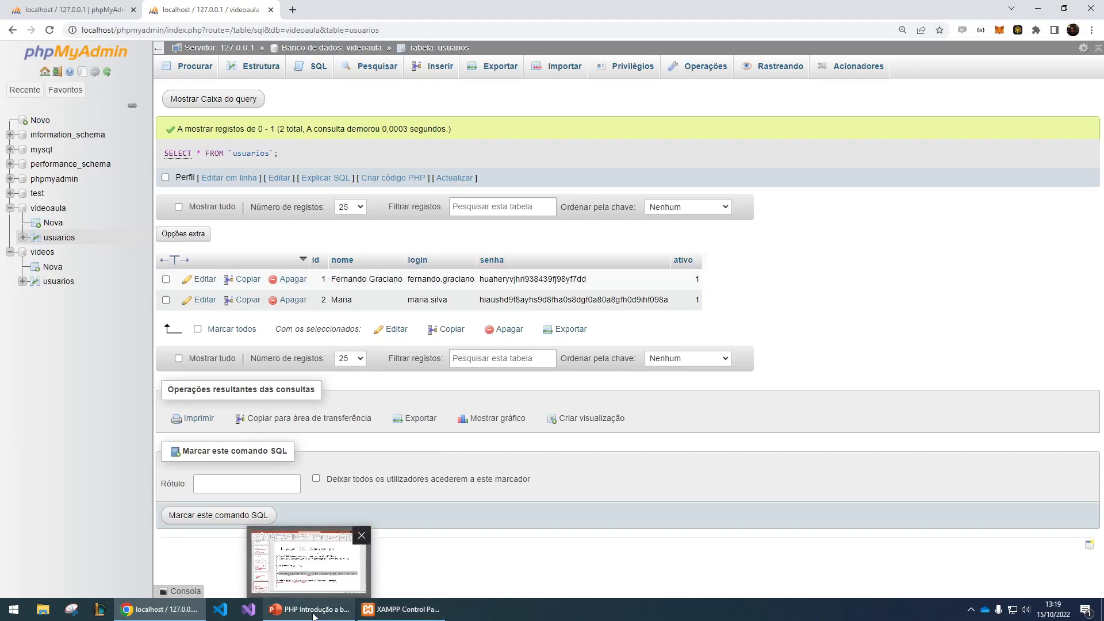
- Copy the delete from usuarios statement from slide 14 in PowerPoint and replace phpMyAdmin's default table query with it
{"action": "left_click", "coordinate": [310, 552]}
{"action": "left_click_drag", "start_coordinate": [261, 482], "coordinate": [832, 480]}
{"action": "key", "text": "ctrl+c"}
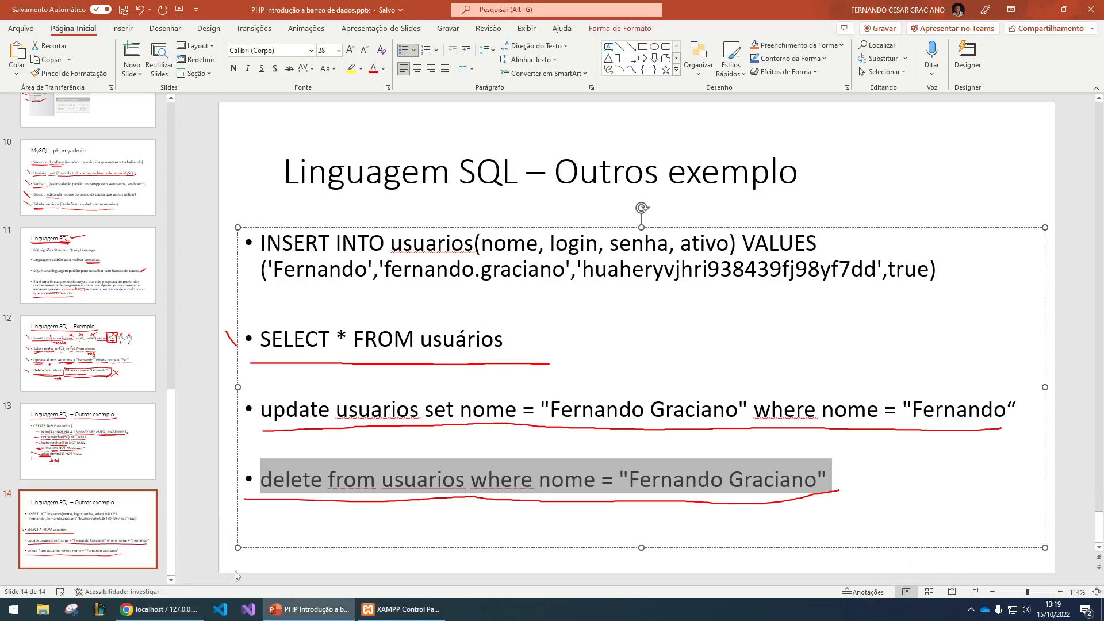
{"action": "left_click", "coordinate": [159, 609]}
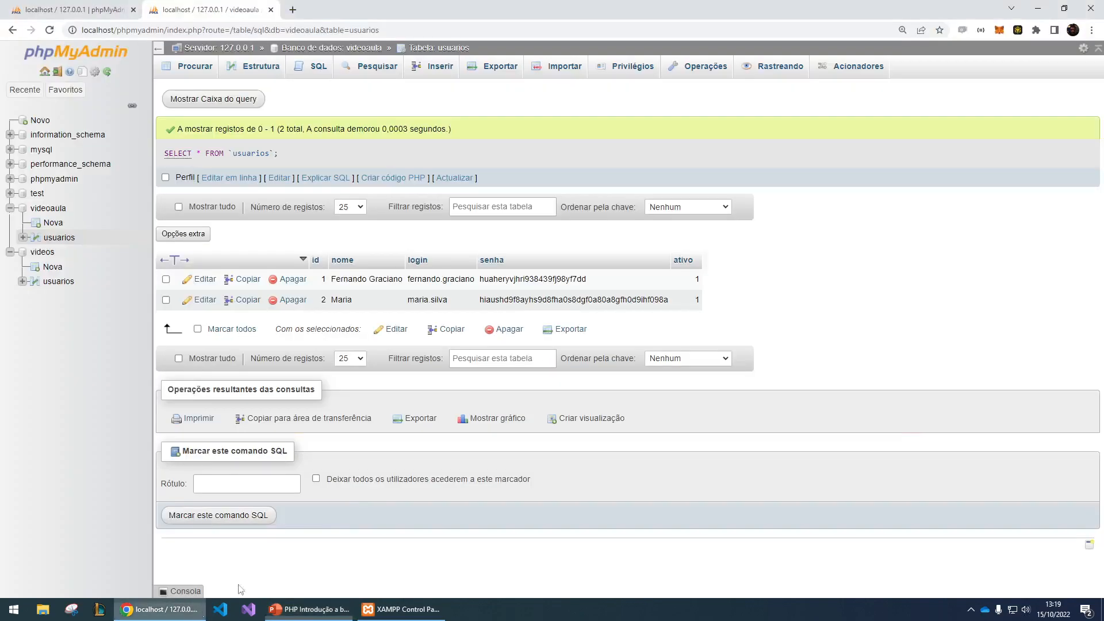
{"action": "left_click", "coordinate": [306, 69]}
{"action": "key", "text": "ctrl+a"}
{"action": "key", "text": "ctrl+v"}
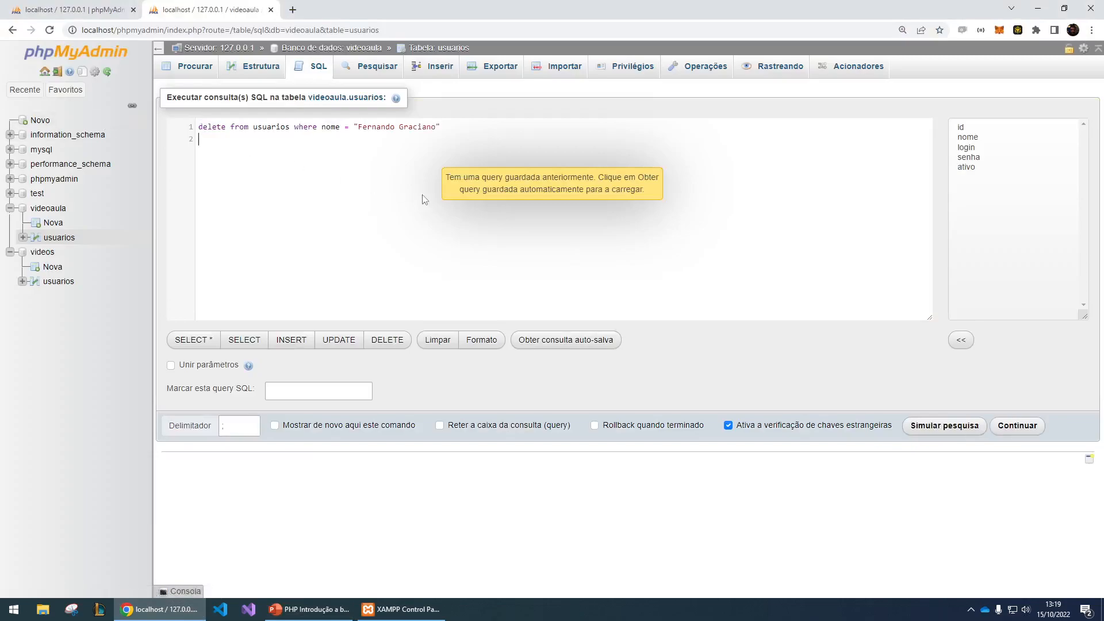
- Review the delete statement's table and nome condition, run it and confirm the deletion
{"action": "left_click_drag", "start_coordinate": [255, 130], "coordinate": [409, 127]}
{"action": "left_click", "coordinate": [453, 126]}
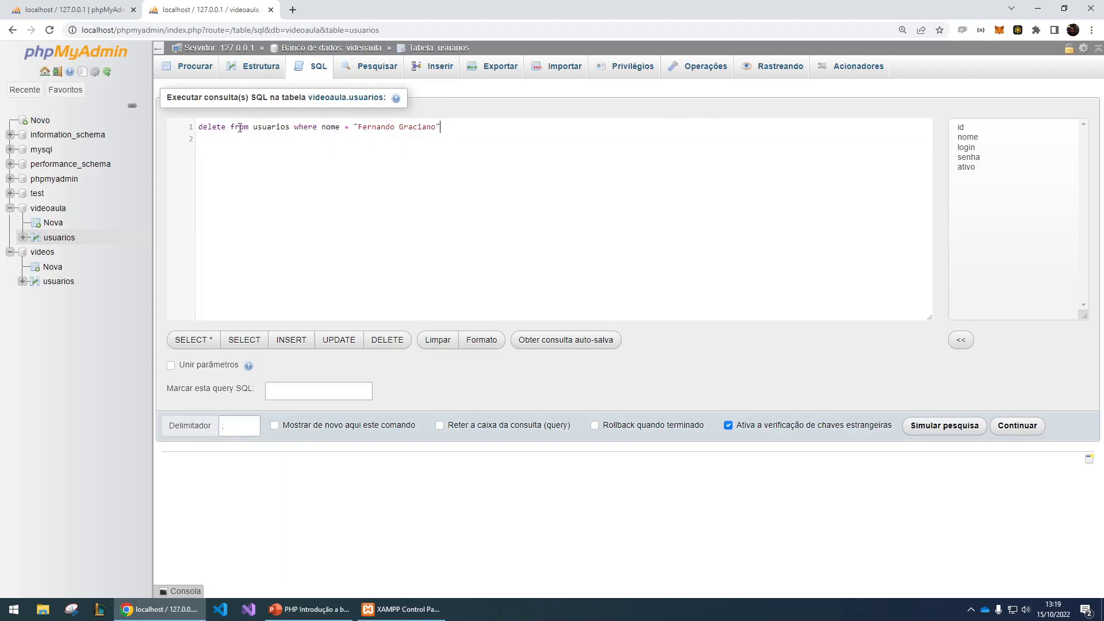
{"action": "left_click", "coordinate": [1016, 426]}
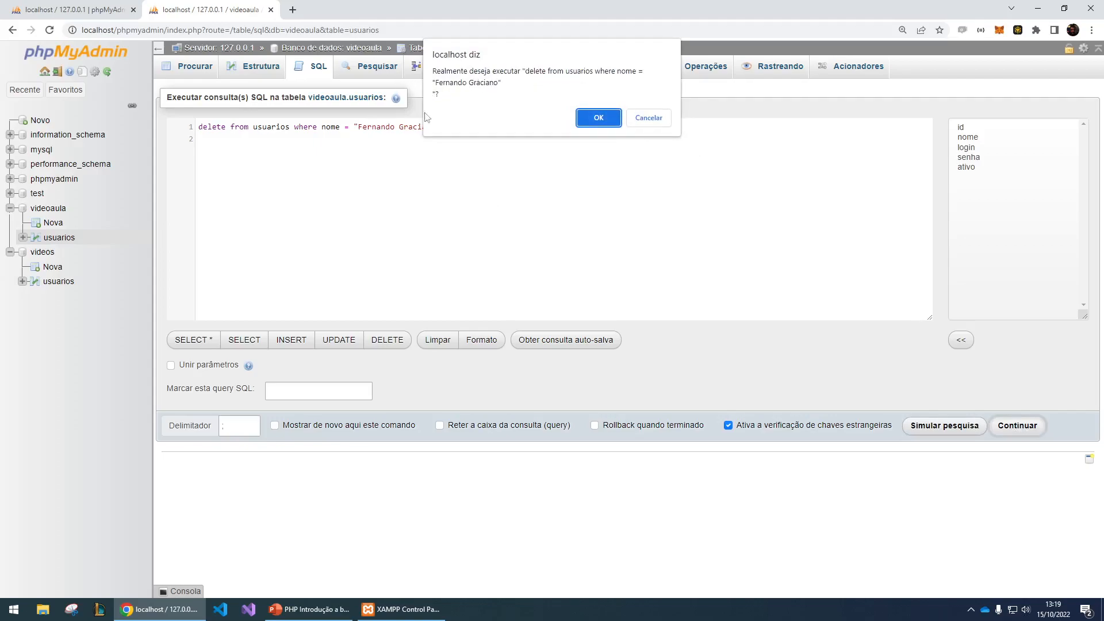
{"action": "left_click", "coordinate": [607, 118]}
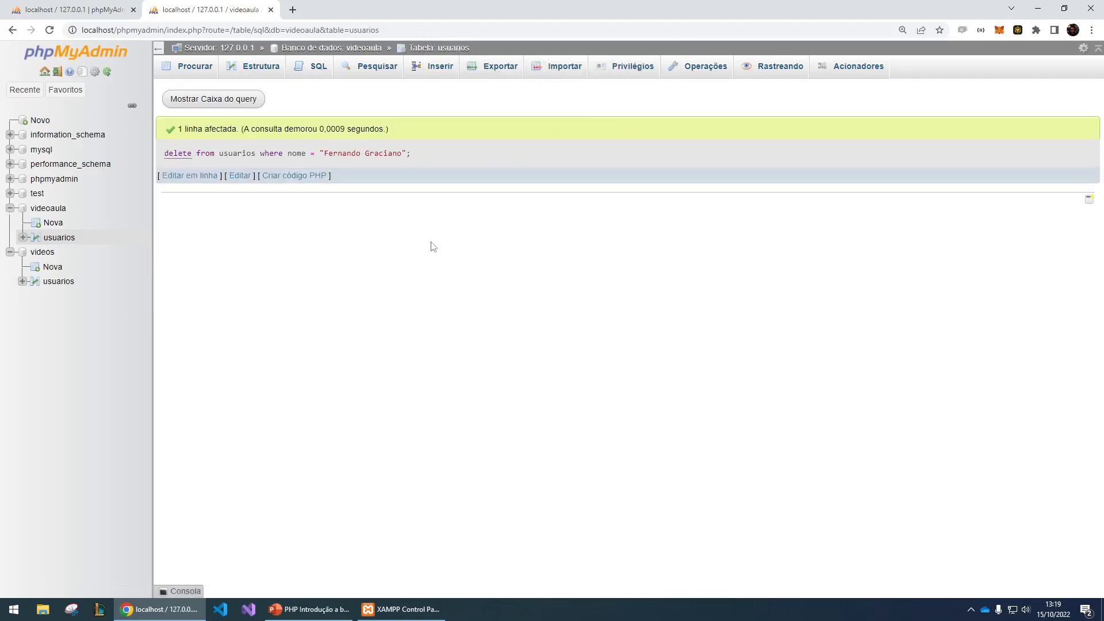
{"action": "left_click_drag", "start_coordinate": [178, 130], "coordinate": [242, 140]}
- Browse the usuarios table of videoaula, delete the record with id 2 and confirm
{"action": "left_click", "coordinate": [60, 238]}
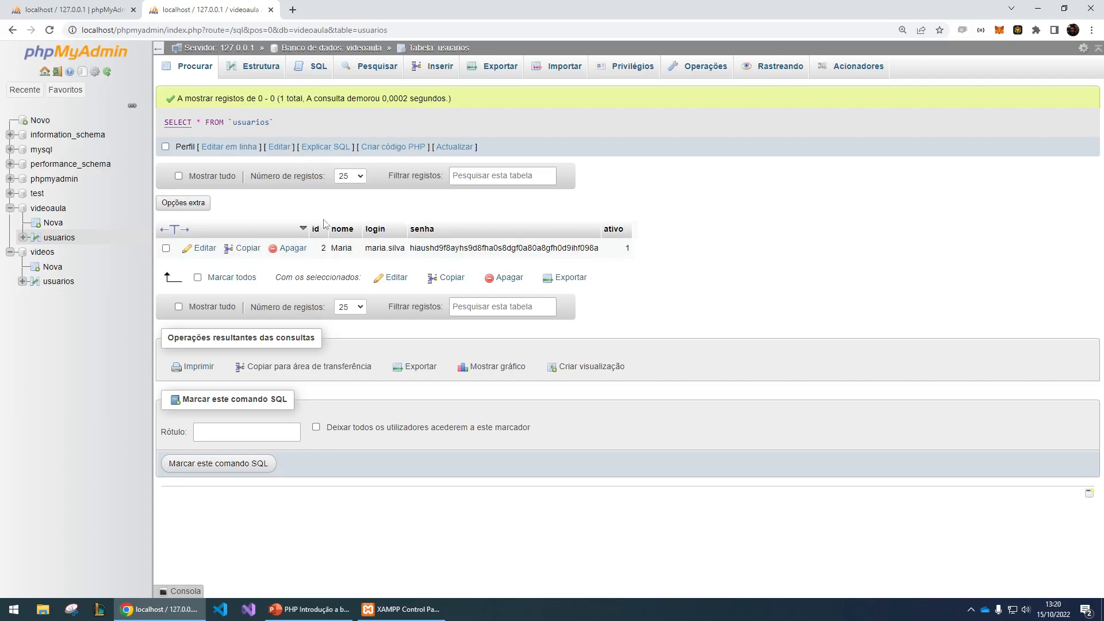
{"action": "left_click", "coordinate": [289, 251]}
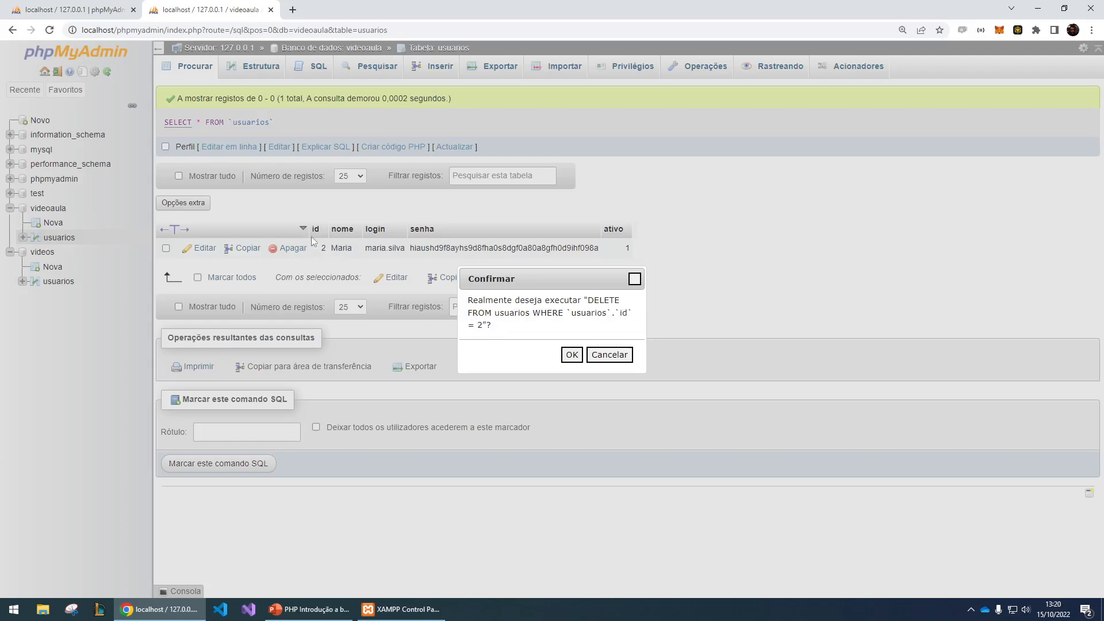
{"action": "left_click", "coordinate": [571, 355]}
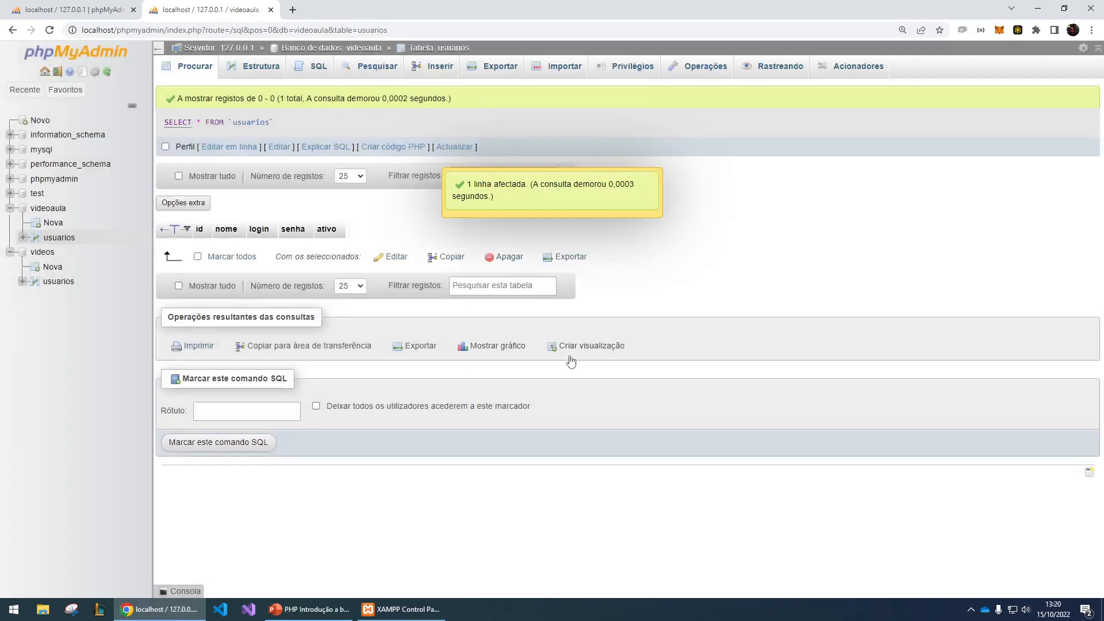